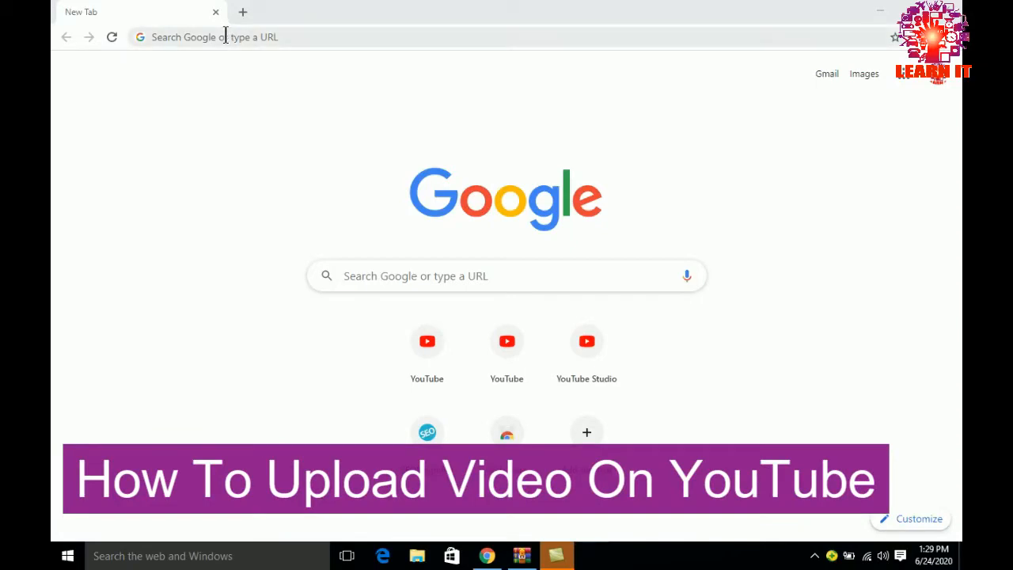
{"action": "left_click", "coordinate": [226, 36]}
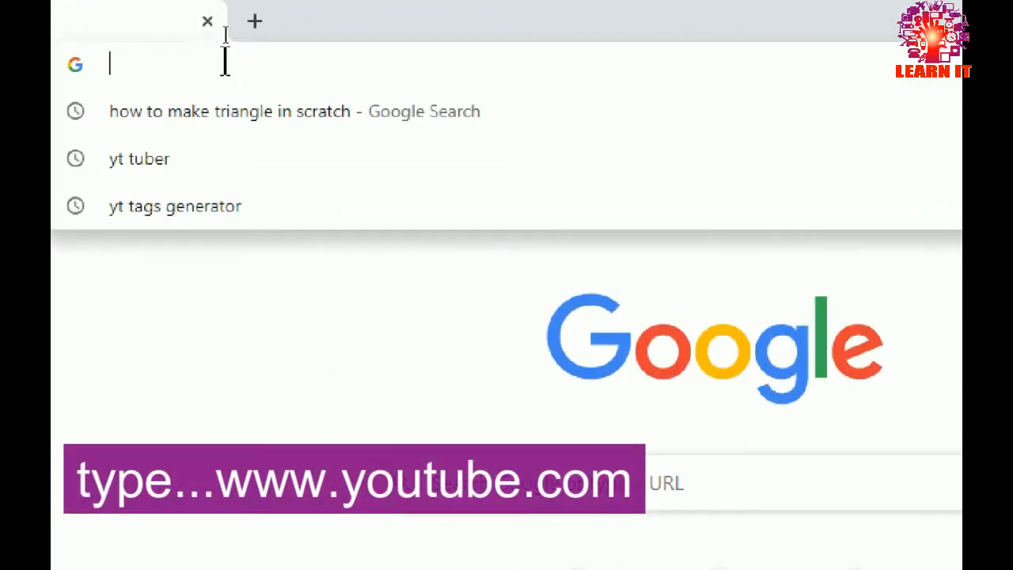
{"action": "type", "text": "www"}
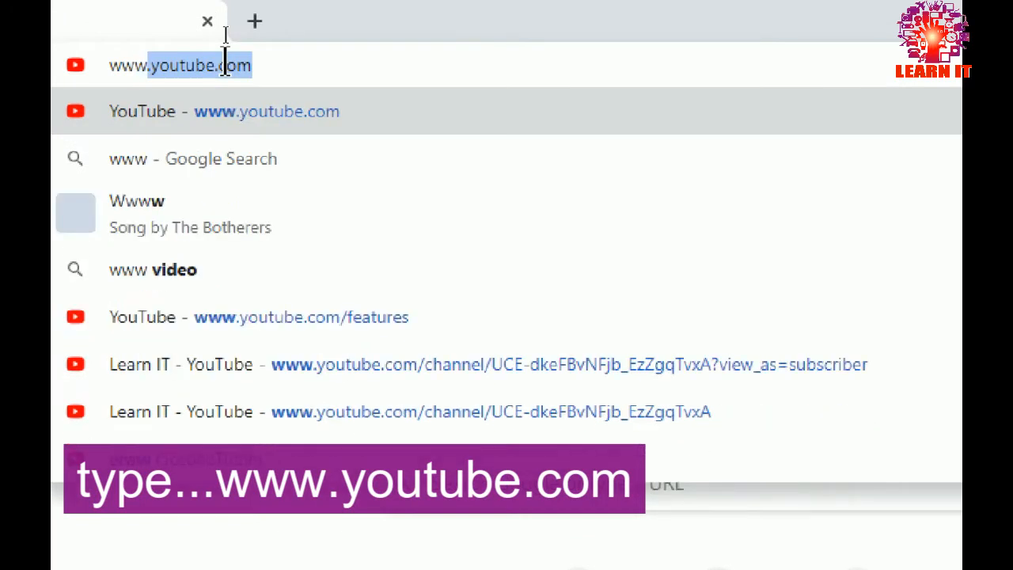
{"action": "type", "text": ".you"}
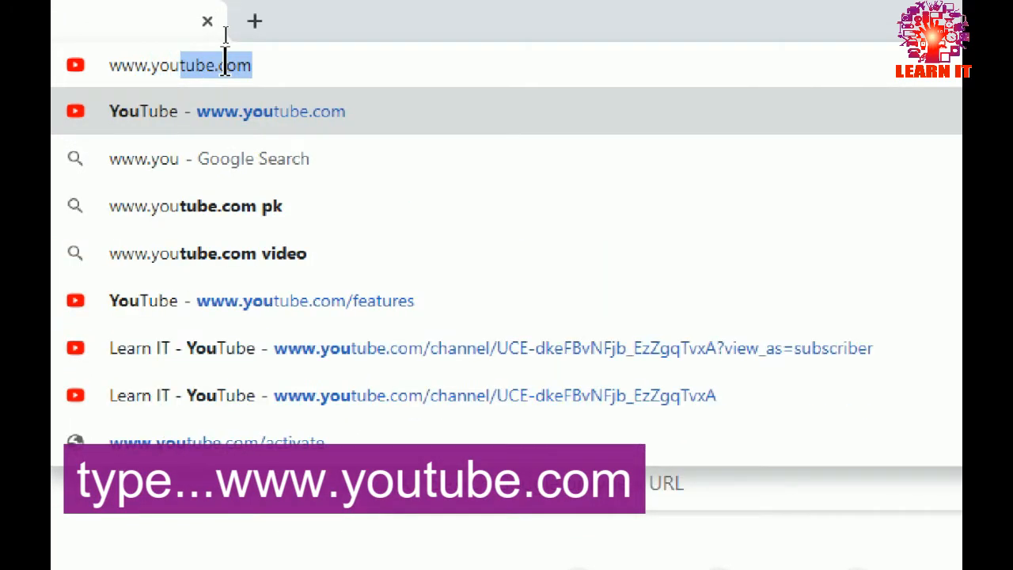
{"action": "type", "text": "t"}
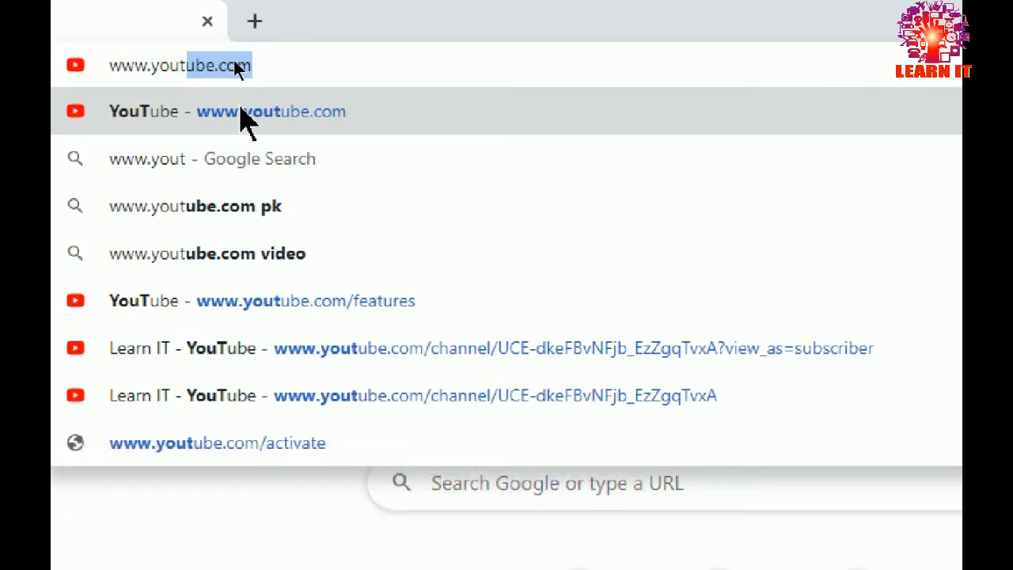
{"action": "key", "text": "Return"}
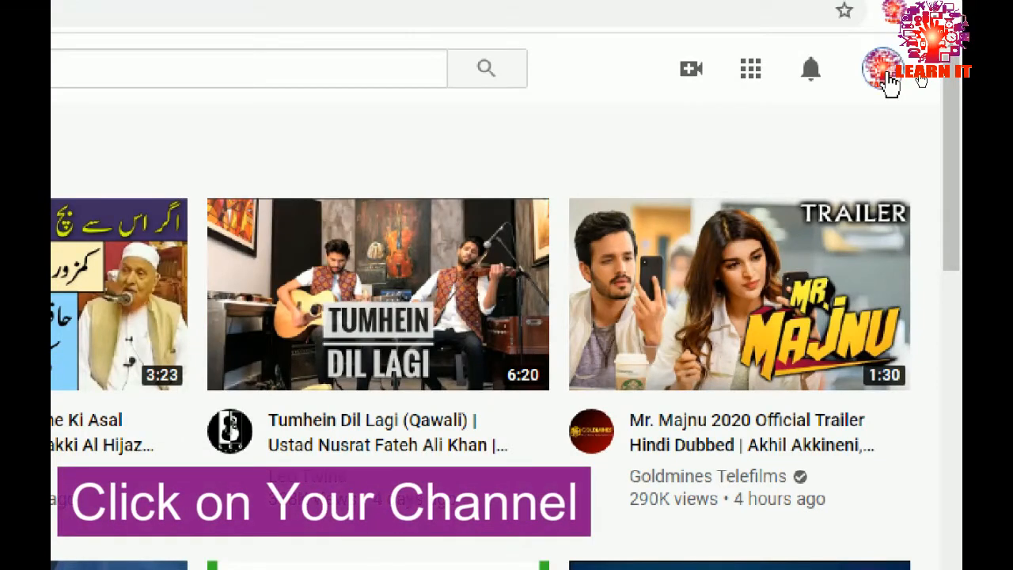
Go to your own channel page and start a new video upload
{"action": "left_click", "coordinate": [886, 75]}
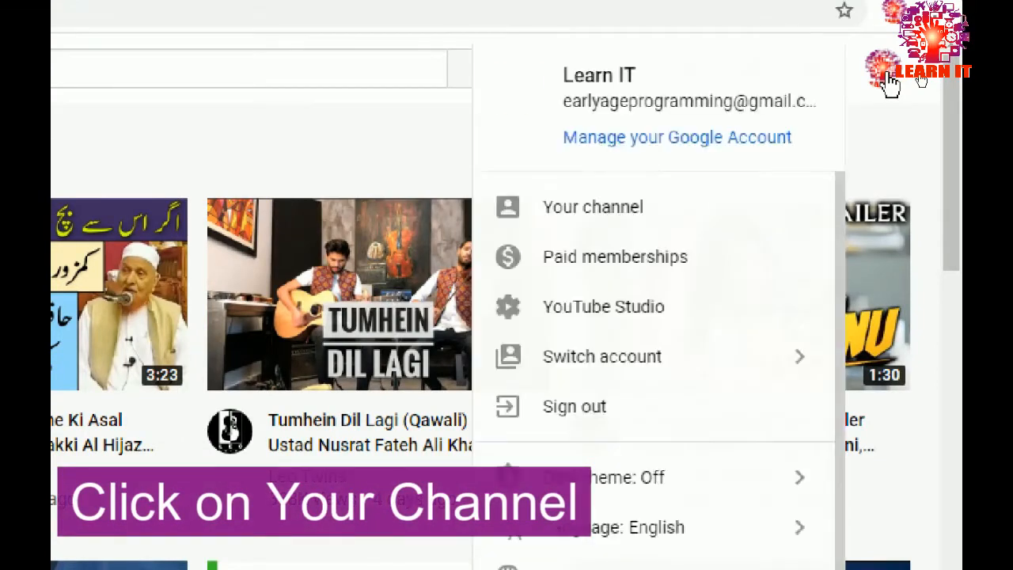
{"action": "left_click", "coordinate": [647, 217]}
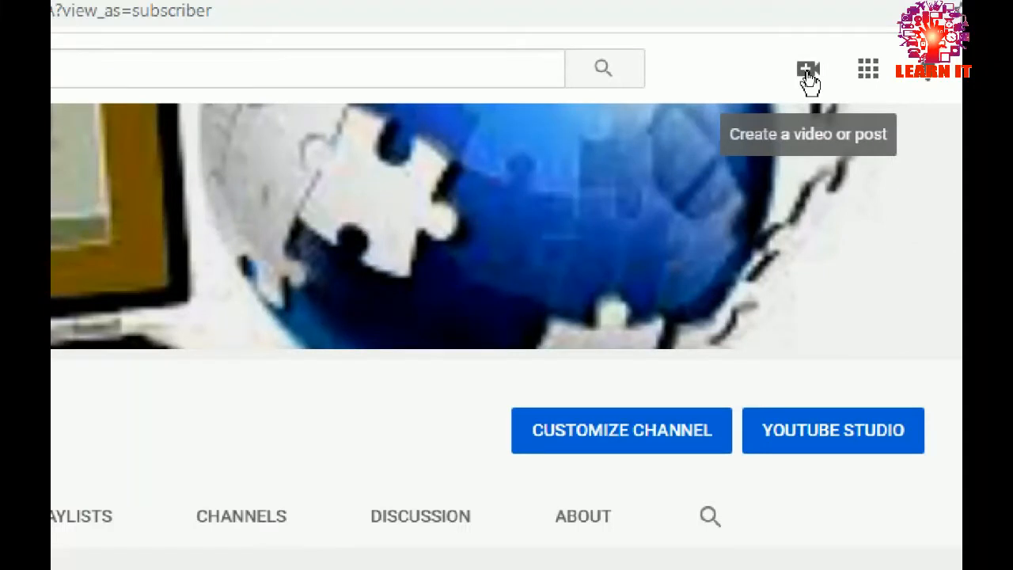
{"action": "left_click", "coordinate": [809, 76]}
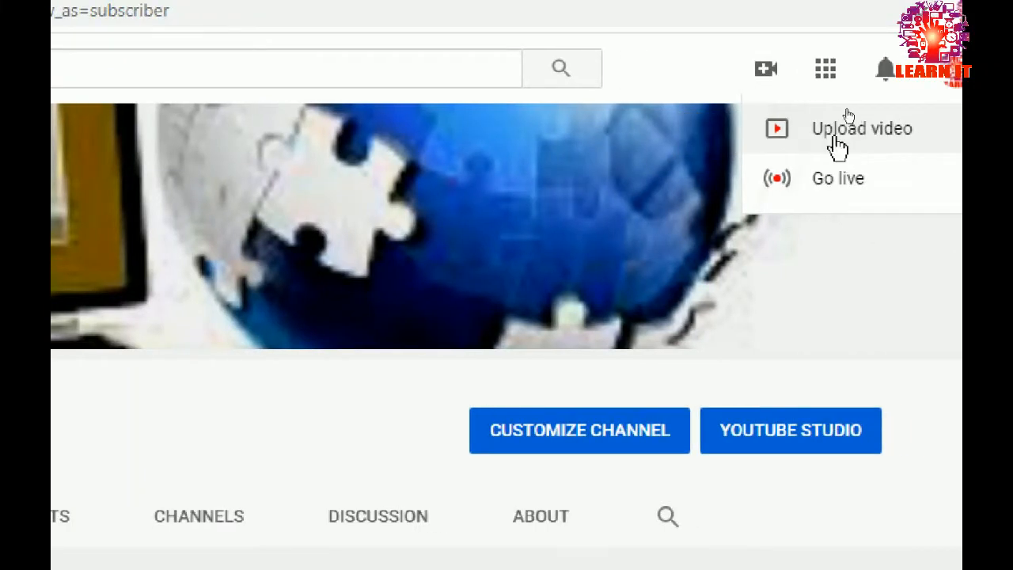
{"action": "left_click", "coordinate": [837, 139]}
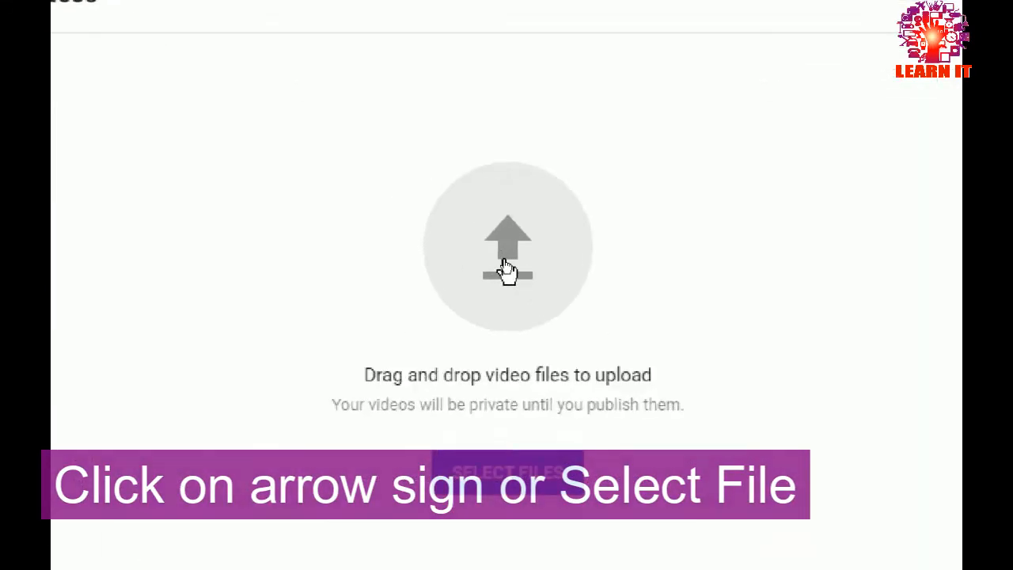
Choose the video file headerfooter 1 from the Desktop and begin uploading it
{"action": "left_click", "coordinate": [503, 260]}
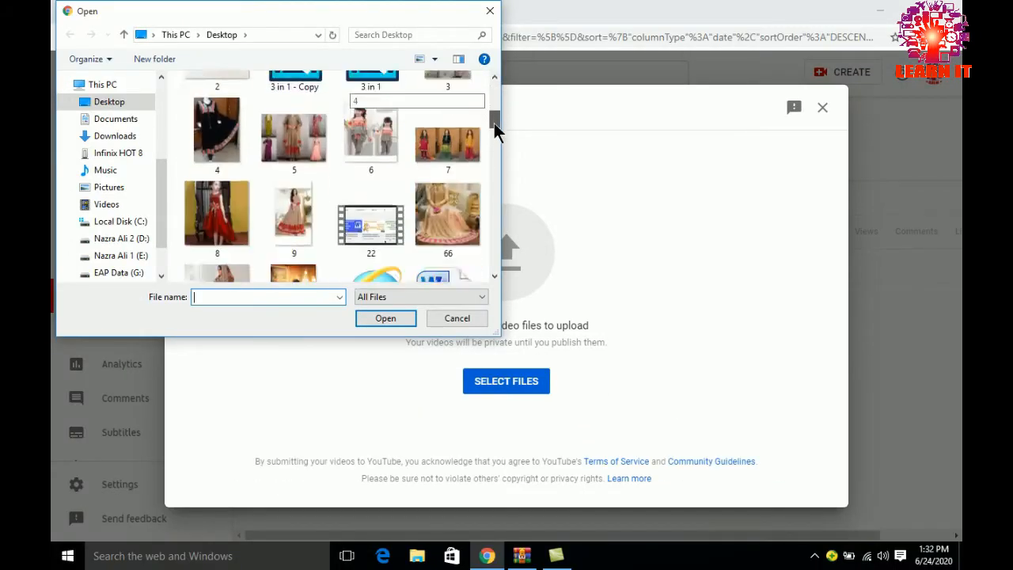
{"action": "left_click_drag", "start_coordinate": [494, 123], "coordinate": [496, 159]}
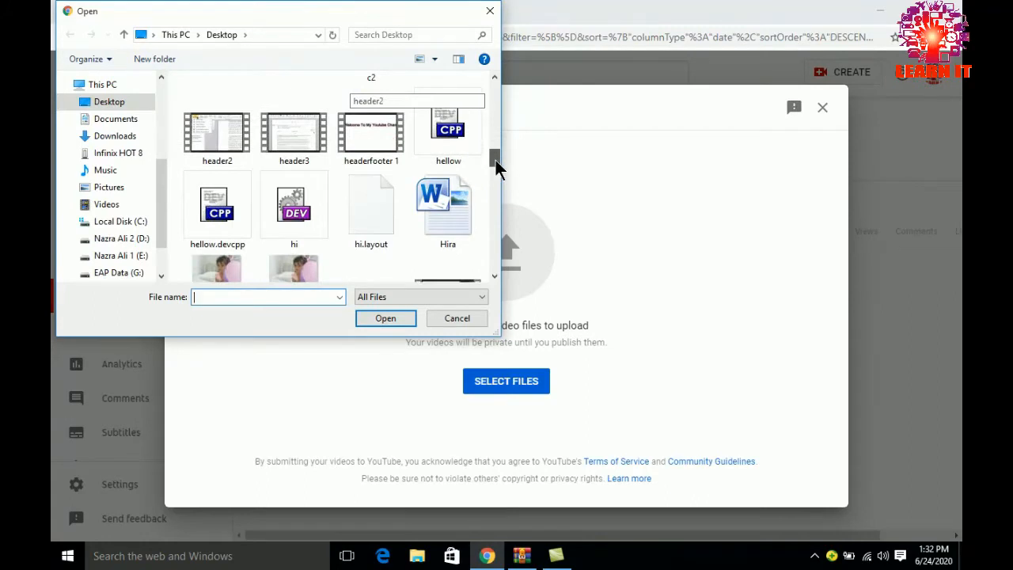
{"action": "left_click", "coordinate": [387, 136]}
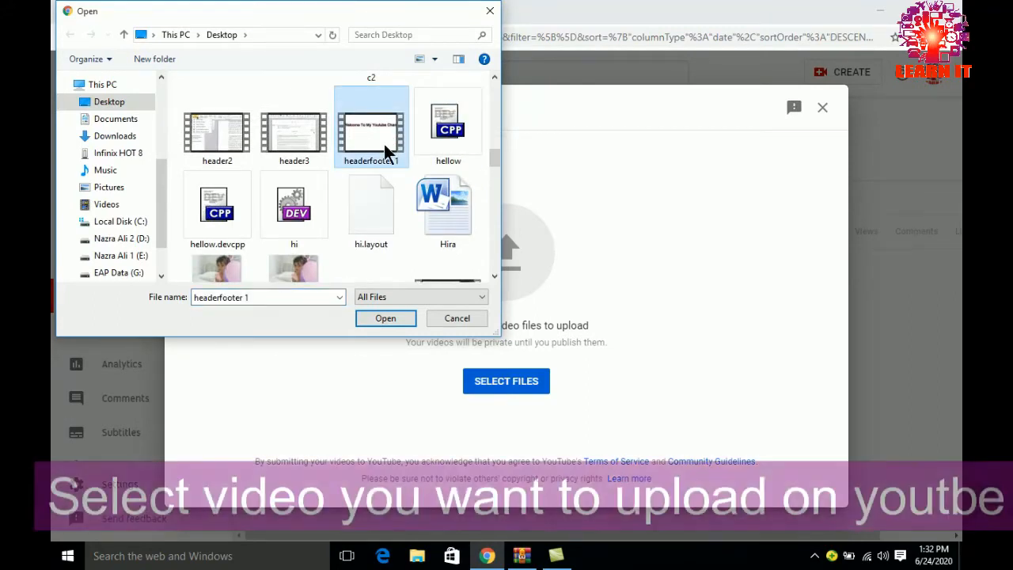
{"action": "left_click", "coordinate": [387, 317]}
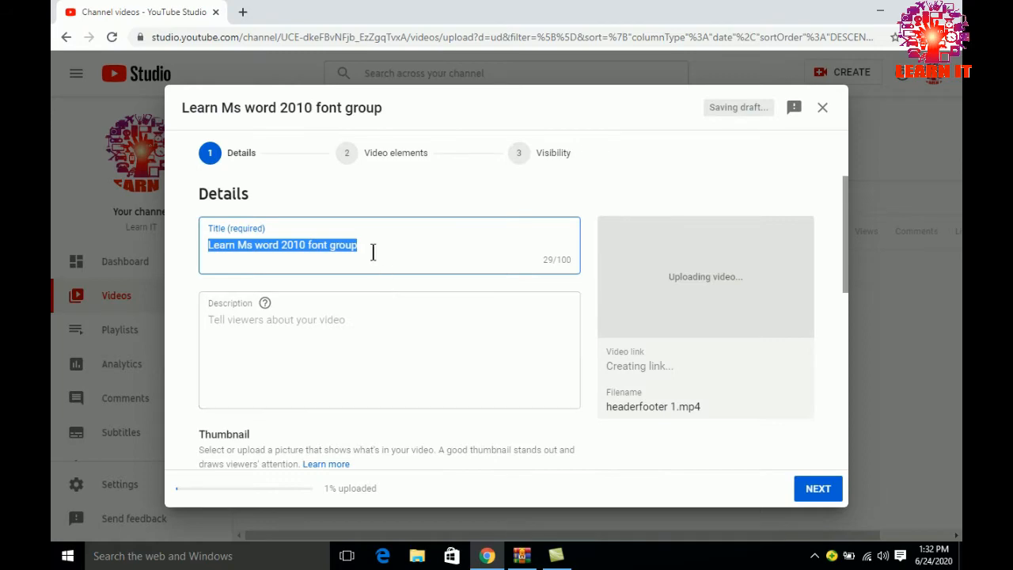
Replace the video title with "how to add /remove/ edit header and footer in ms word 2010/how add and remove page number in ms word"
{"action": "key", "text": "BackSpace"}
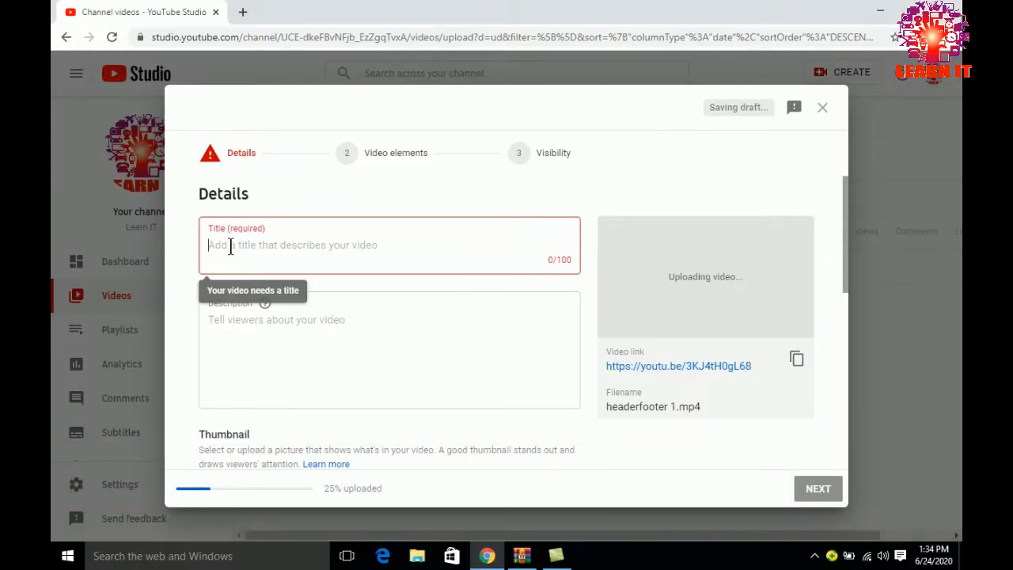
{"action": "type", "text": "how to add "}
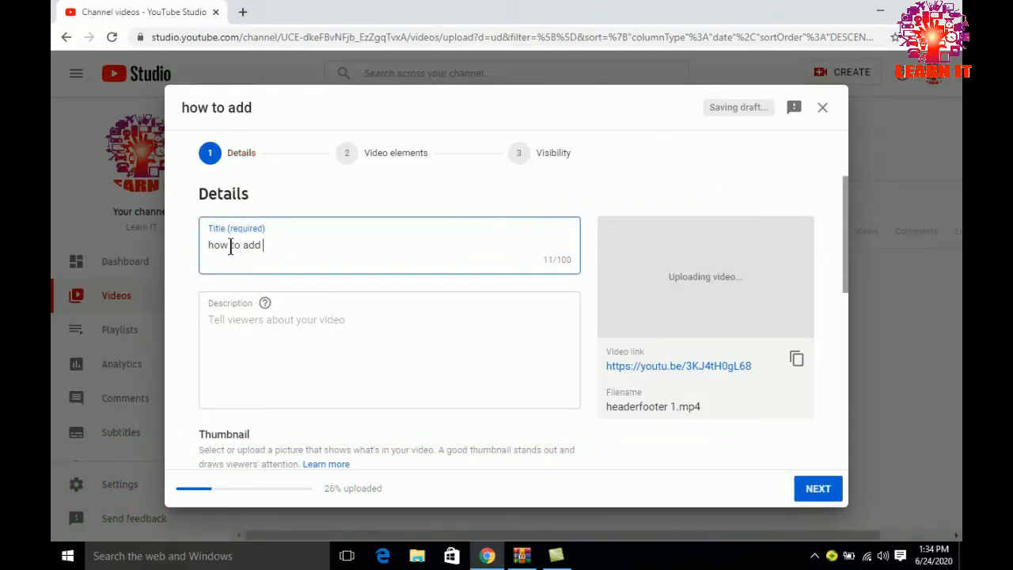
{"action": "type", "text": "remove edi"}
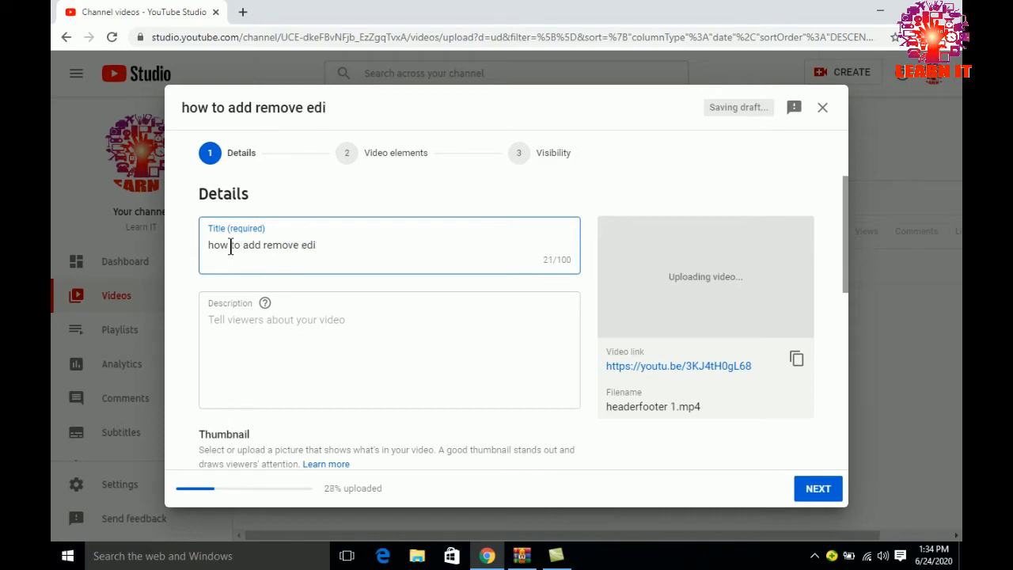
{"action": "key", "text": "Left"}
{"action": "key", "text": "Left"}
{"action": "key", "text": "Left"}
{"action": "key", "text": "Left"}
{"action": "key", "text": "Left"}
{"action": "type", "text": "/remove"}
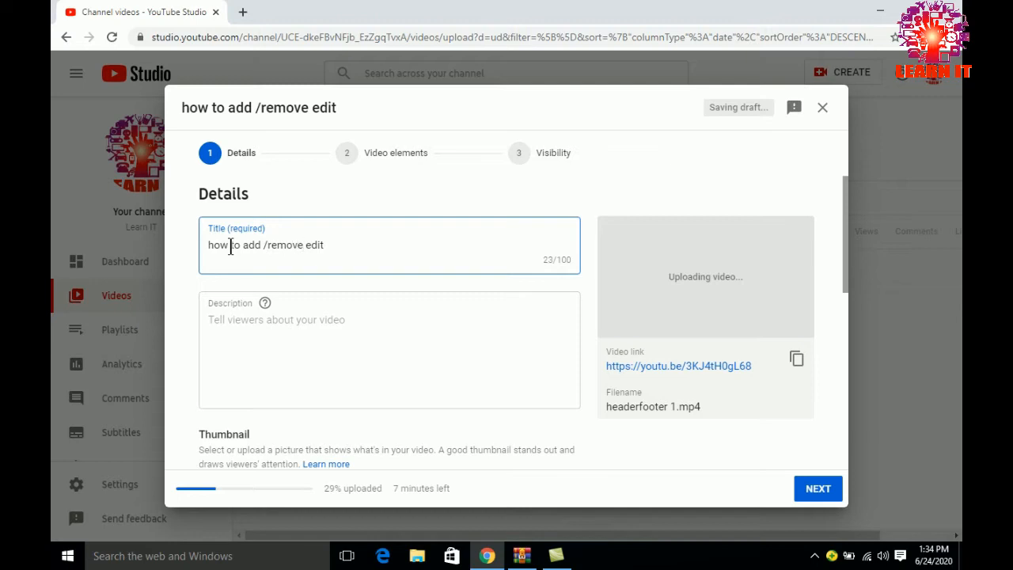
{"action": "type", "text": "/ edit header and"}
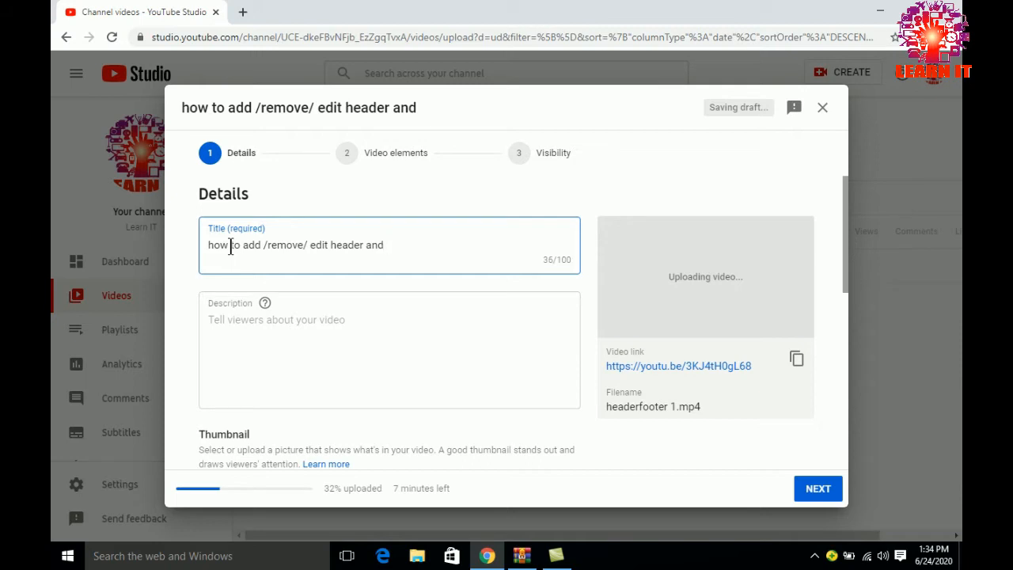
{"action": "type", "text": " footer in ms"}
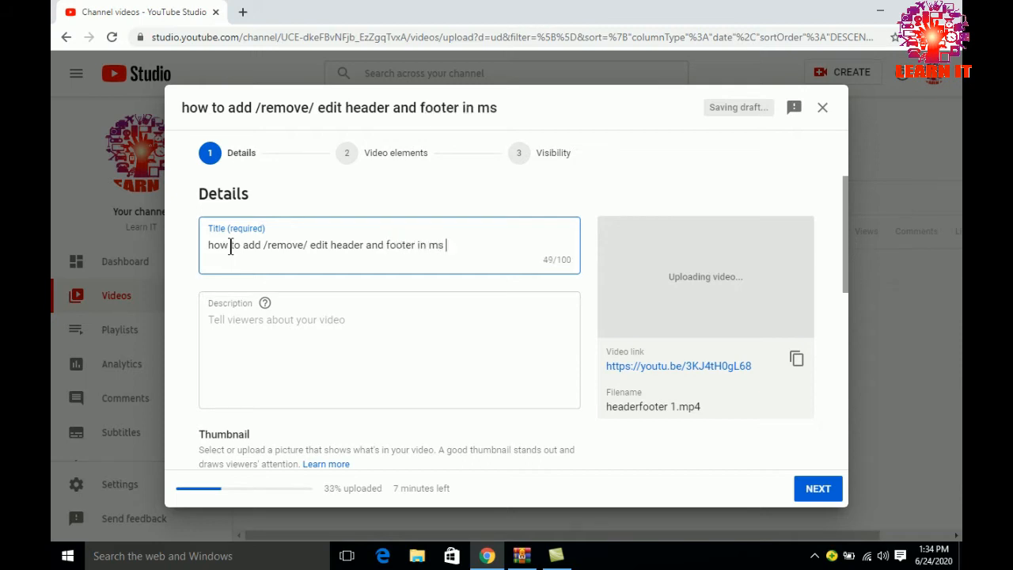
{"action": "type", "text": " word 2010"}
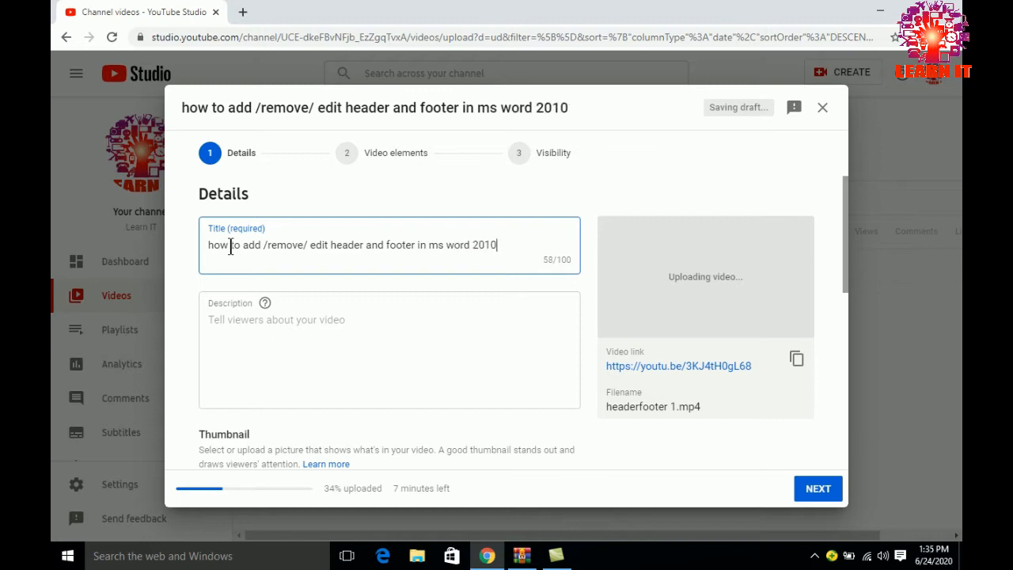
{"action": "type", "text": "/how add and remove page number in ms word"}
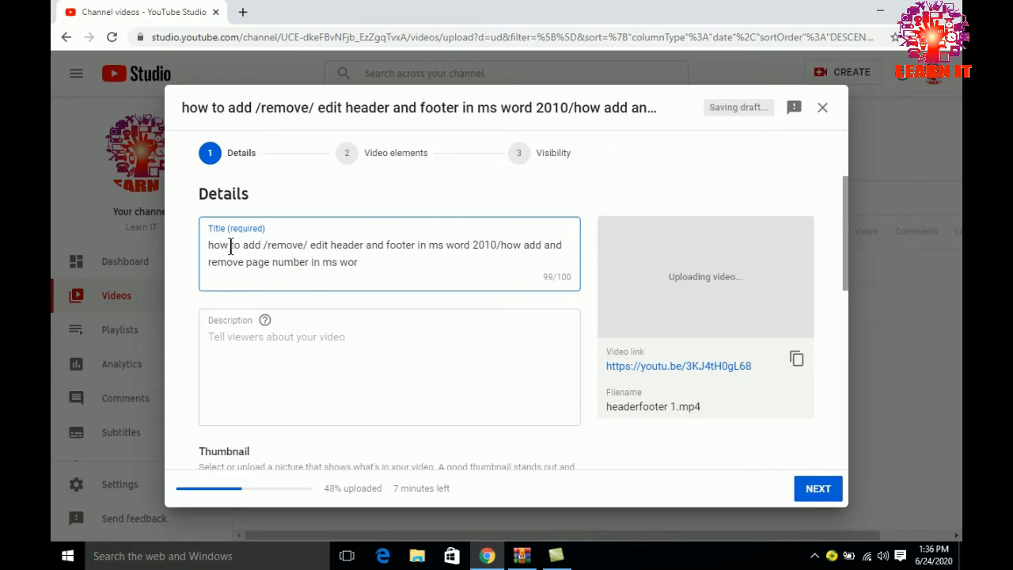
Start the video description with "In this video you can learn how to add and remove heaser and footer in ms word."
{"action": "left_click", "coordinate": [225, 338]}
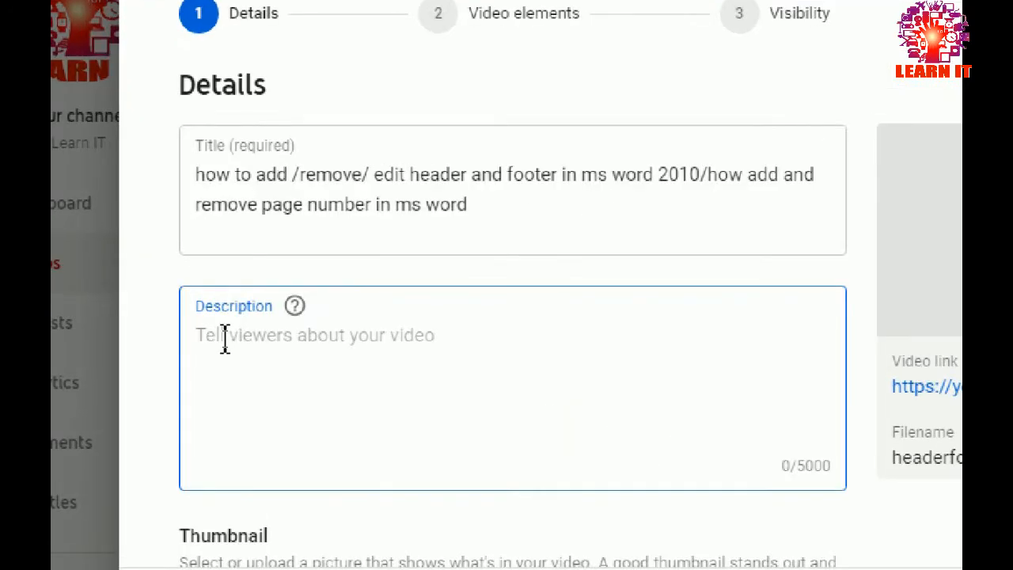
{"action": "type", "text": "i"}
{"action": "key", "text": "BackSpace"}
{"action": "type", "text": "In this "}
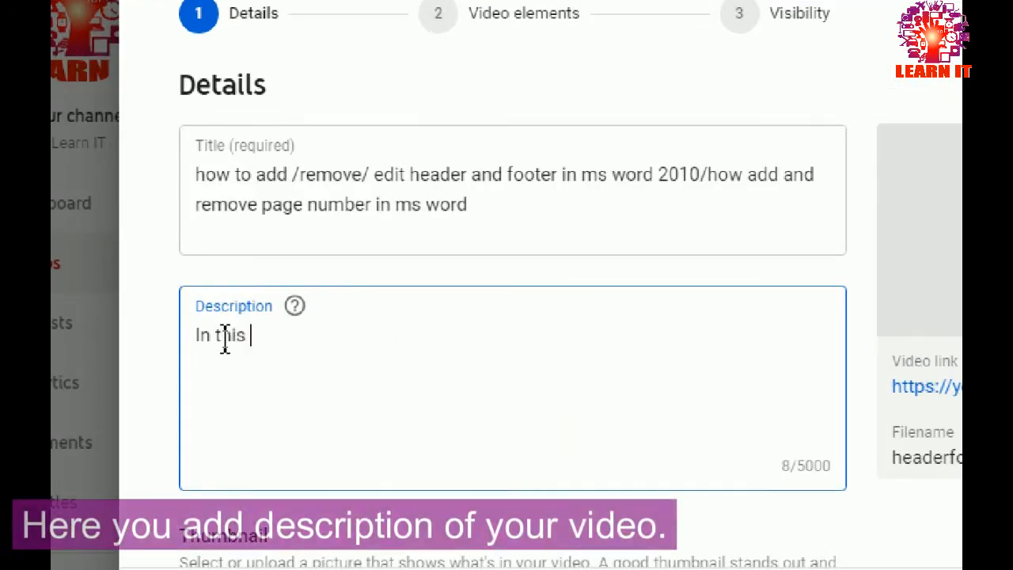
{"action": "type", "text": "video y"}
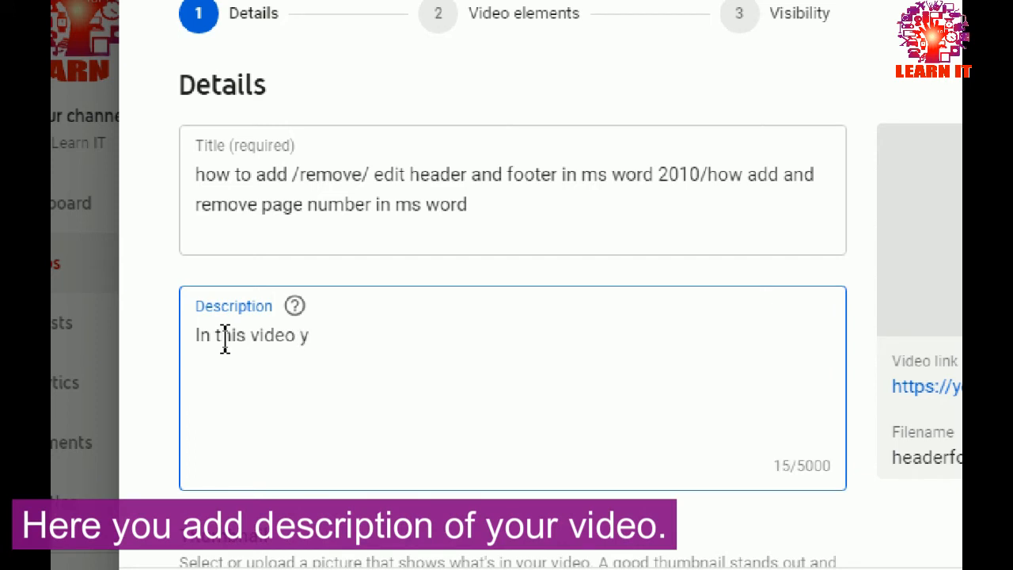
{"action": "type", "text": "ou can learn"}
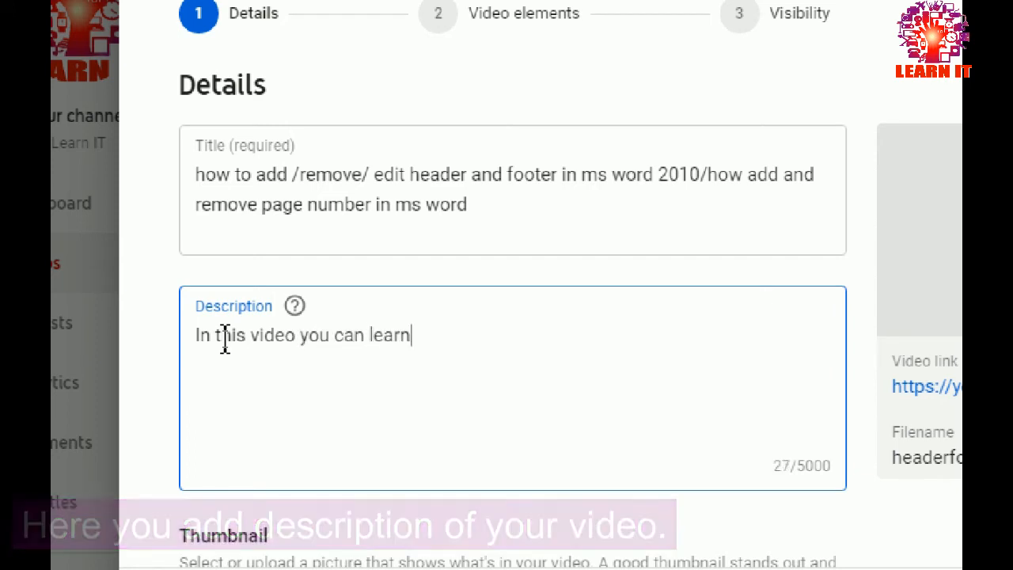
{"action": "type", "text": " a"}
{"action": "type", "text": "ow to "}
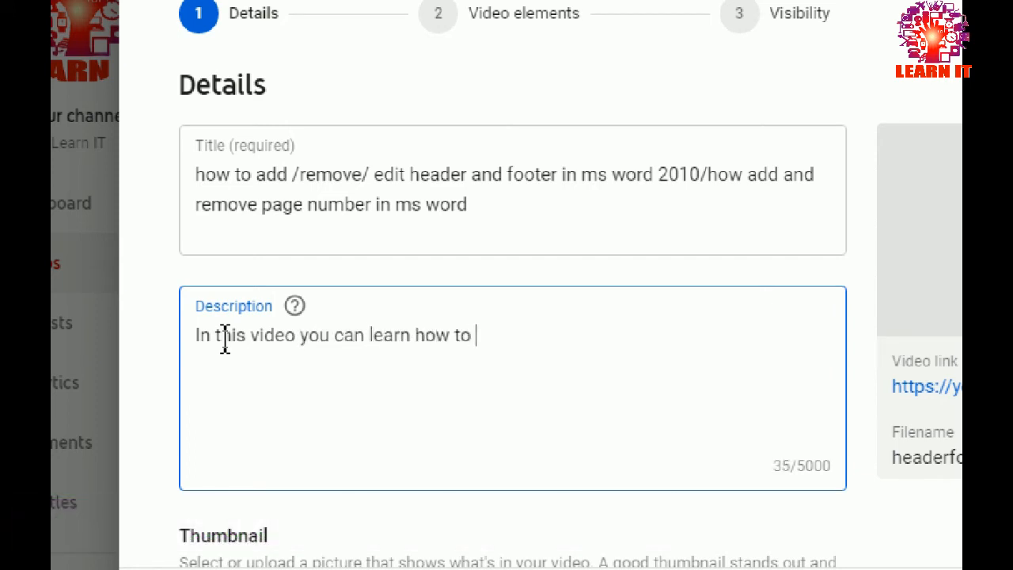
{"action": "type", "text": "add and "}
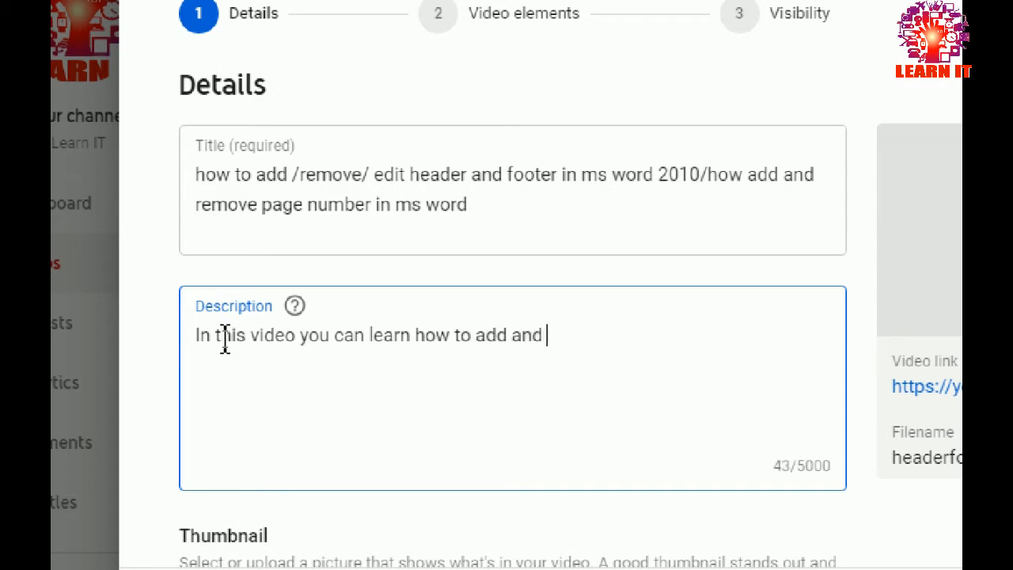
{"action": "type", "text": "remiove"}
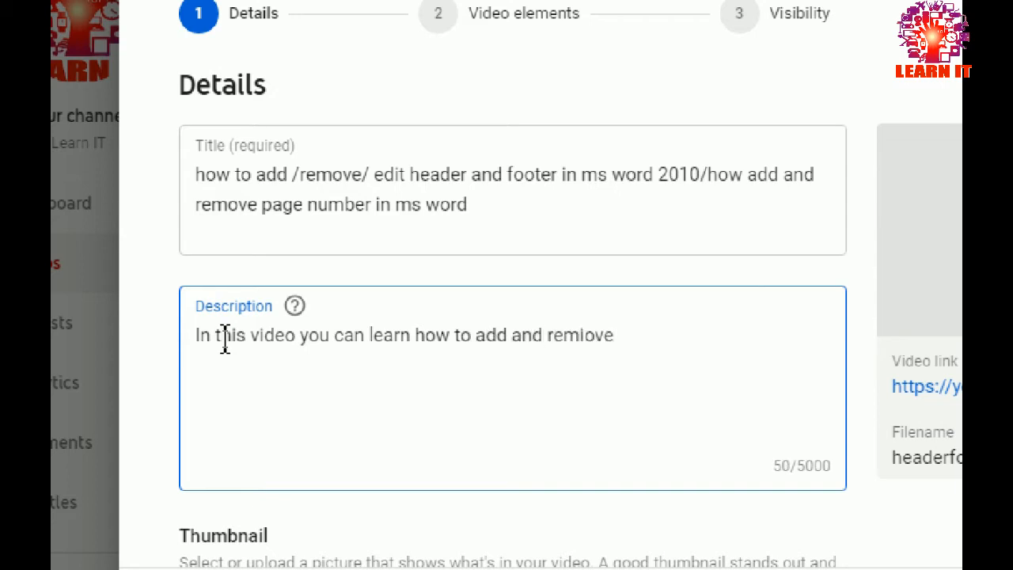
{"action": "key", "text": "BackSpace"}
{"action": "key", "text": "BackSpace"}
{"action": "key", "text": "BackSpace"}
{"action": "key", "text": "BackSpace"}
{"action": "type", "text": "ove hease"}
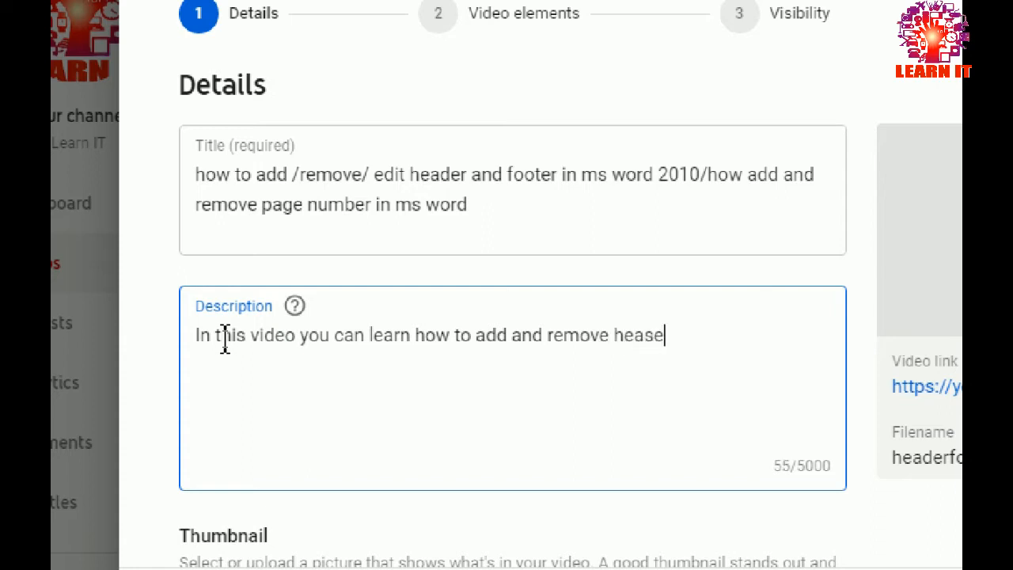
{"action": "type", "text": "r and foot"}
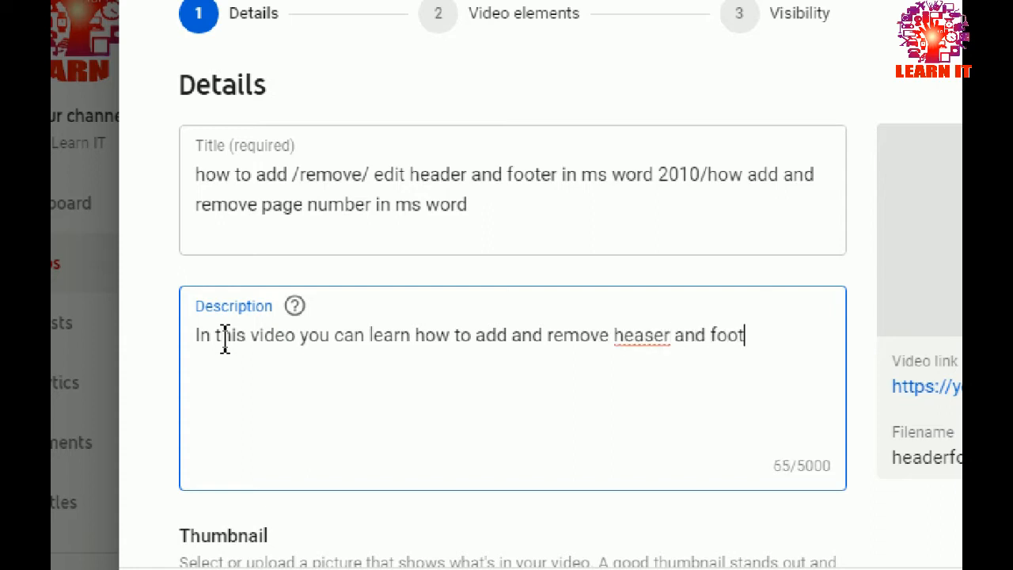
{"action": "type", "text": "er in ms wo"}
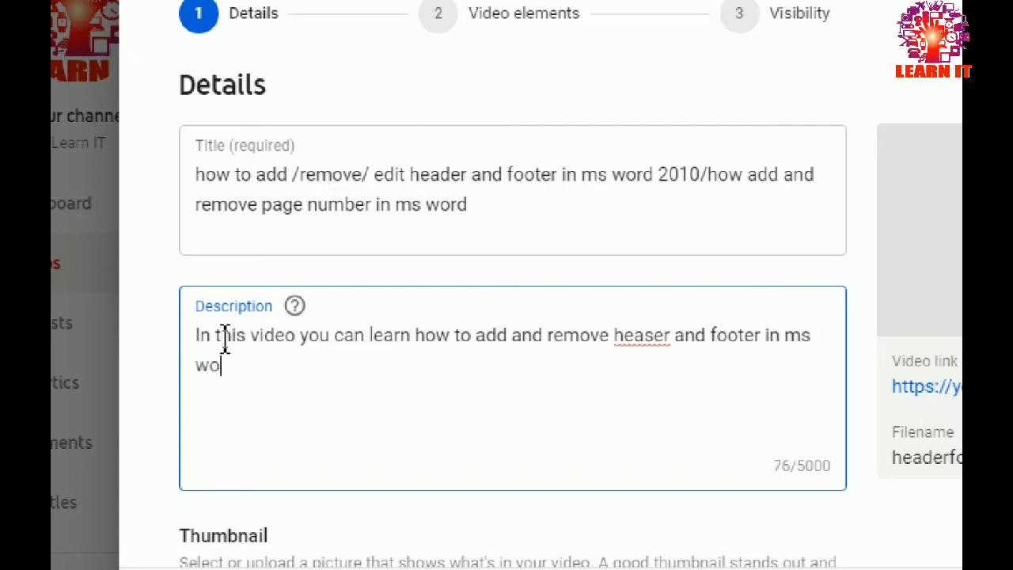
{"action": "type", "text": "rd.how to add page"}
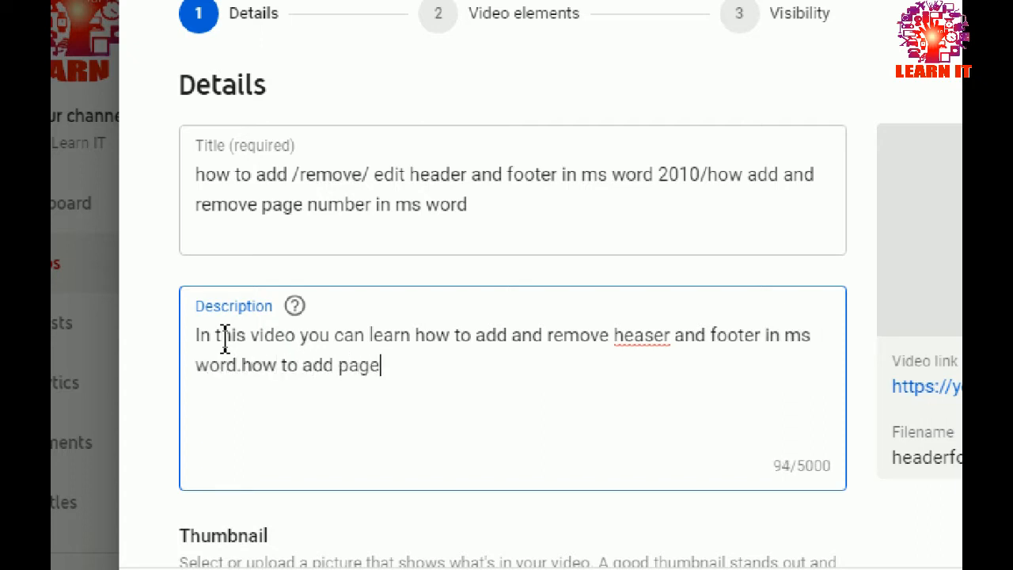
{"action": "type", "text": " number."}
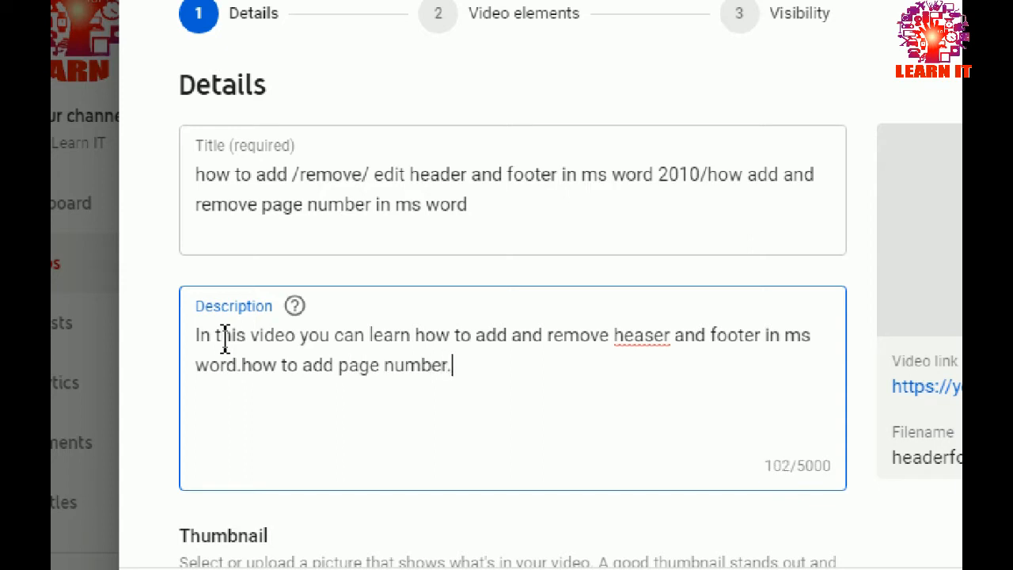
{"action": "type", "text": "how to rem"}
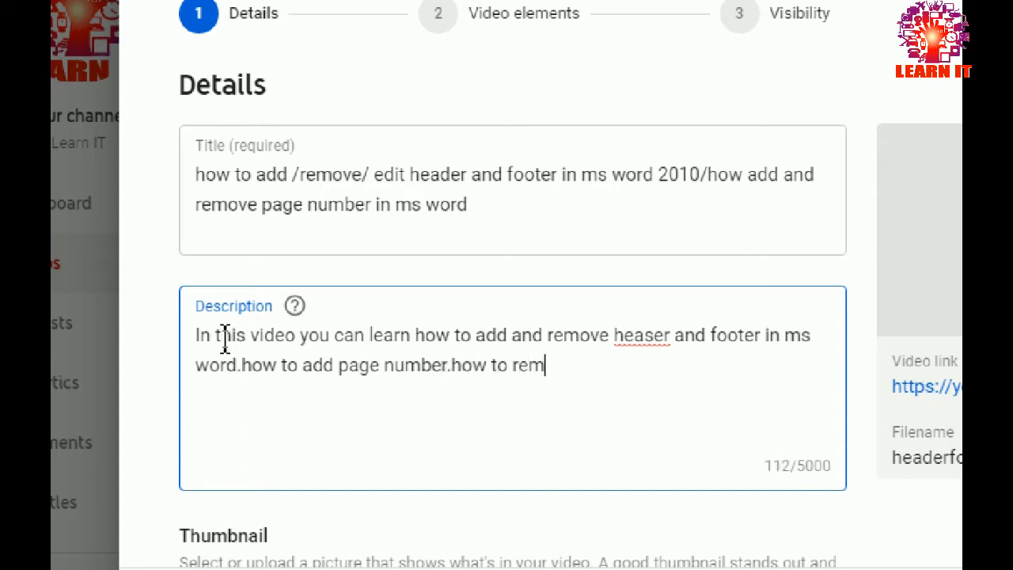
{"action": "type", "text": "ove page nu"}
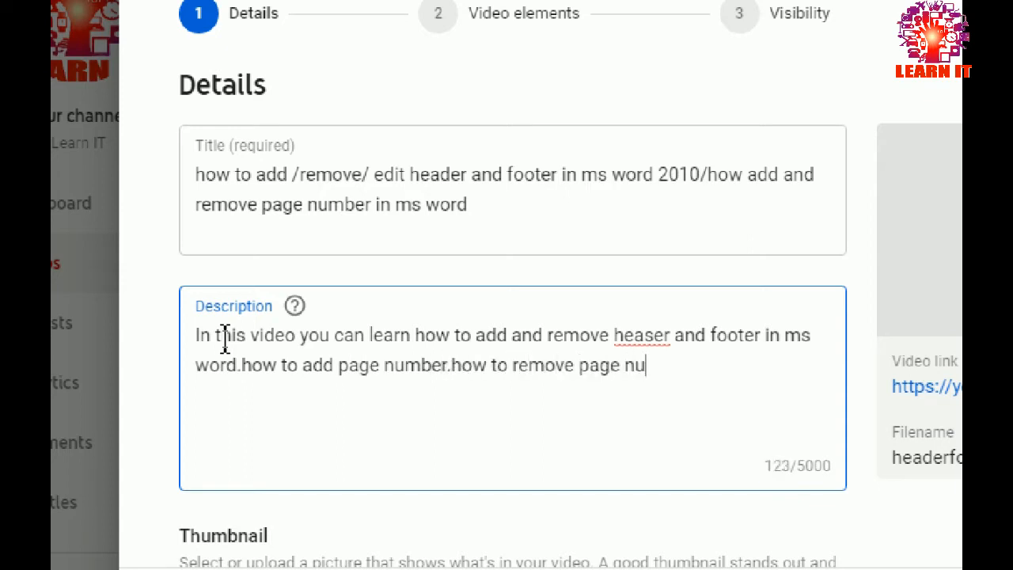
{"action": "type", "text": "mber in ms "}
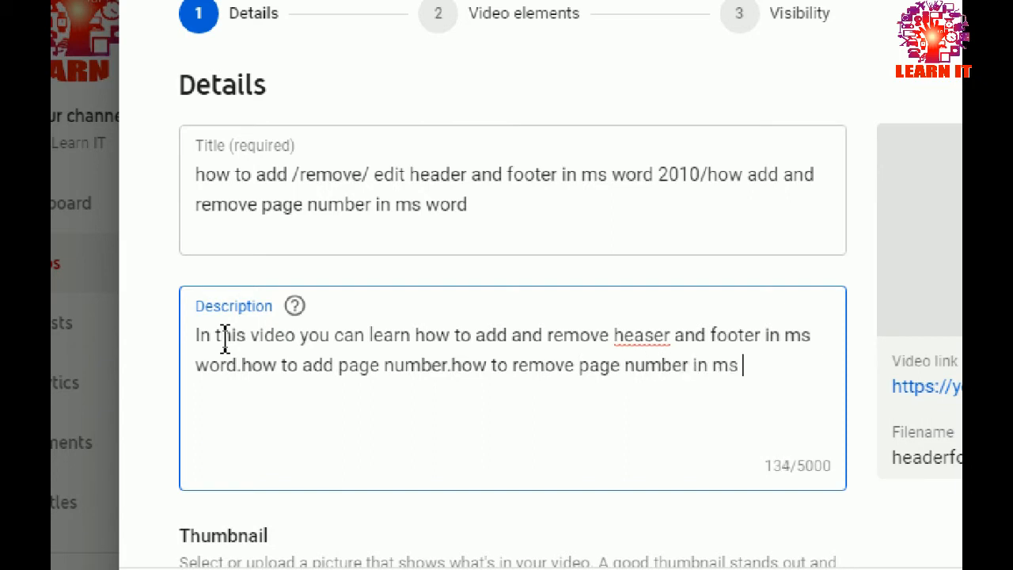
{"action": "type", "text": "word"}
Correct "heaser" to "header" in the description and extend it with header and page number topics plus a request to subscribe, like, comment and share
{"action": "scroll", "coordinate": [599, 340], "scroll_direction": "down", "scroll_amount": 5}
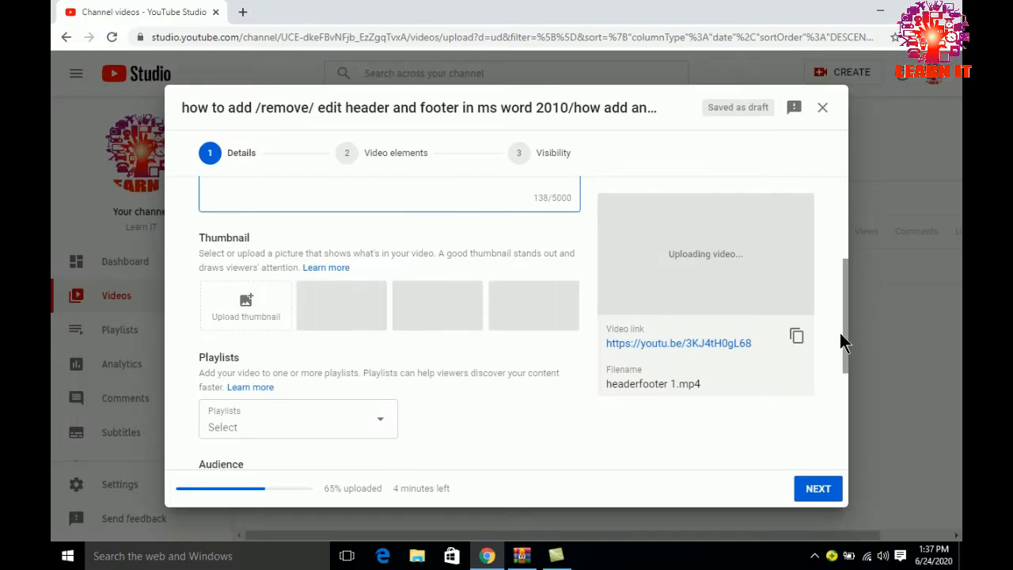
{"action": "left_click_drag", "start_coordinate": [844, 334], "coordinate": [837, 244]}
{"action": "right_click", "coordinate": [464, 337]}
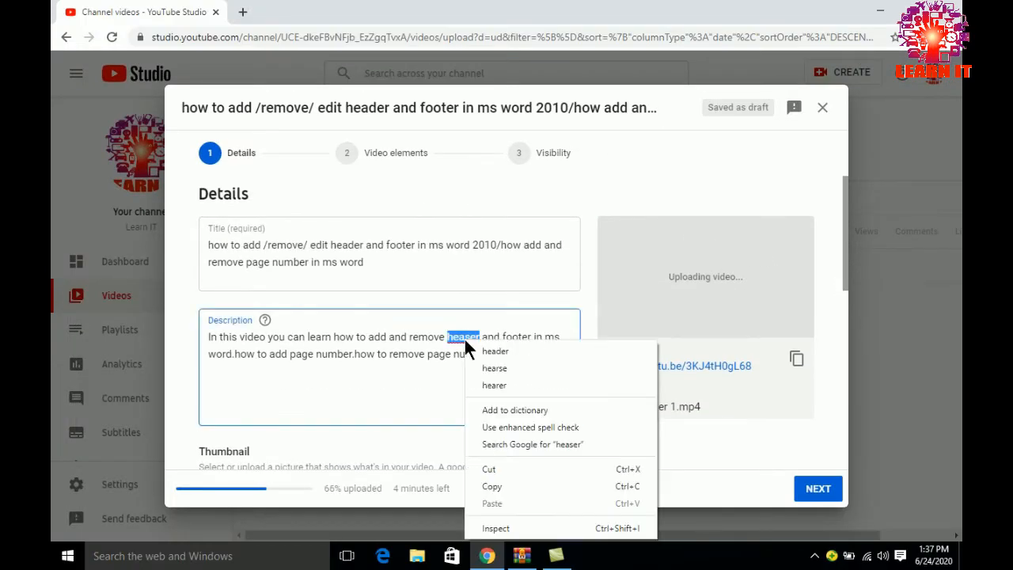
{"action": "left_click", "coordinate": [511, 351]}
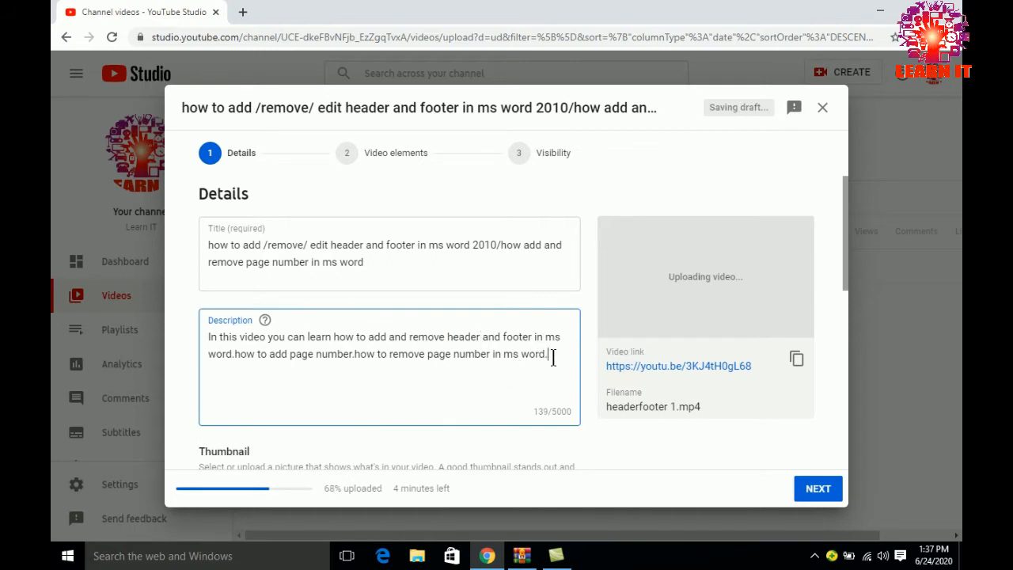
{"action": "type", "text": "rn abou"}
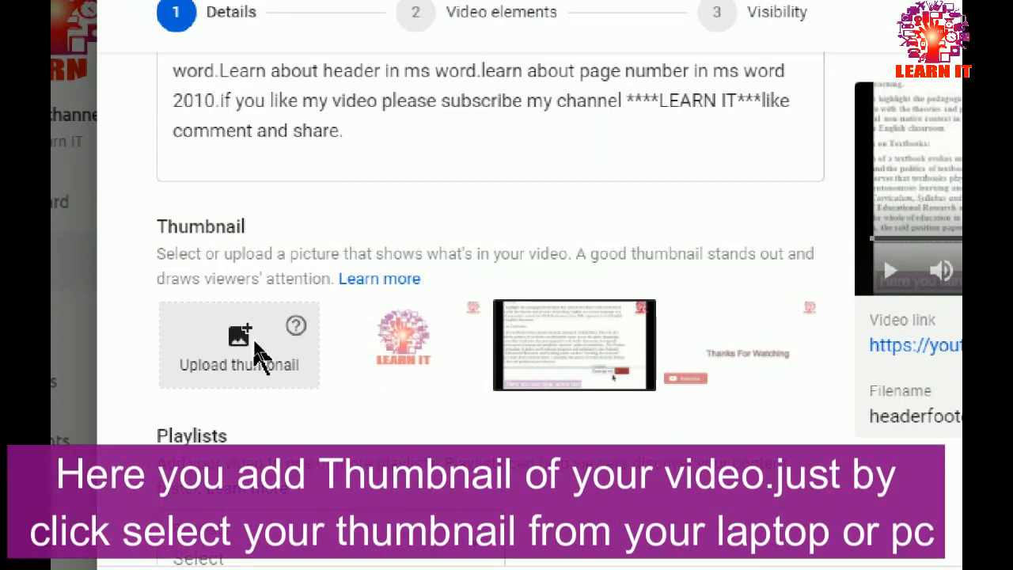
Upload the image Mon_22_06_2020_14_05_07 from the Desktop as the video's custom thumbnail
{"action": "left_click", "coordinate": [255, 345]}
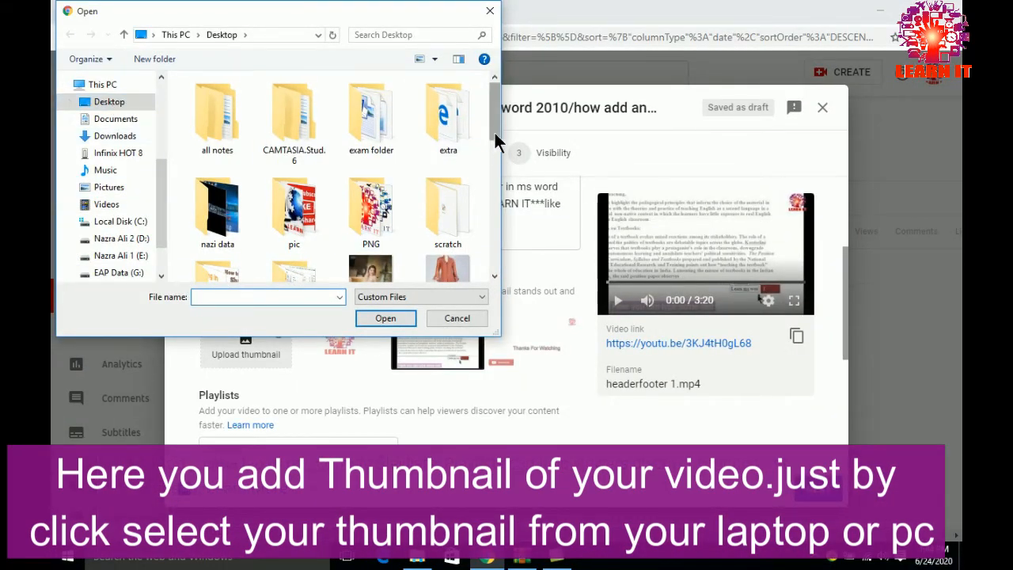
{"action": "left_click_drag", "start_coordinate": [494, 131], "coordinate": [494, 262]}
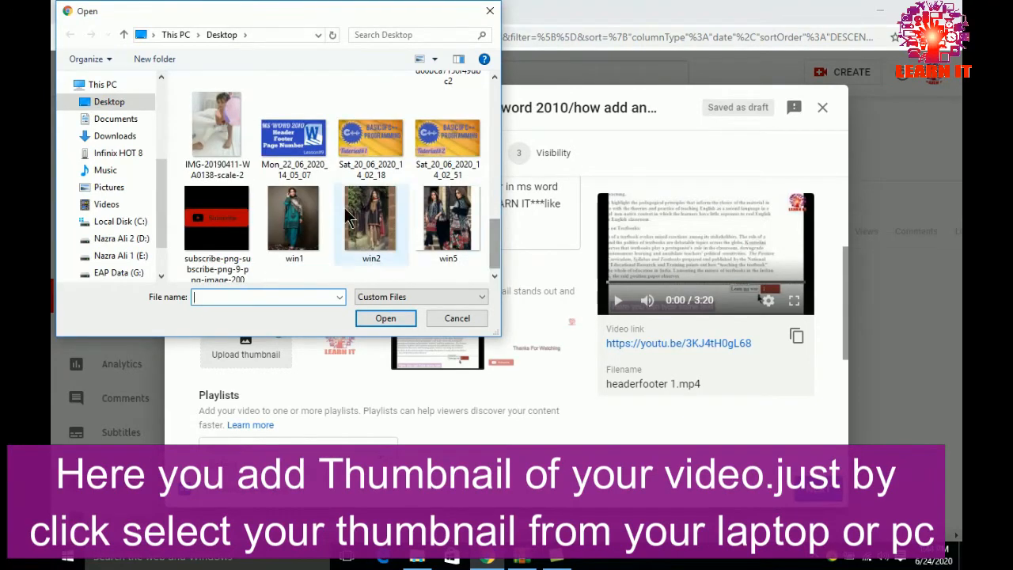
{"action": "left_click", "coordinate": [290, 150]}
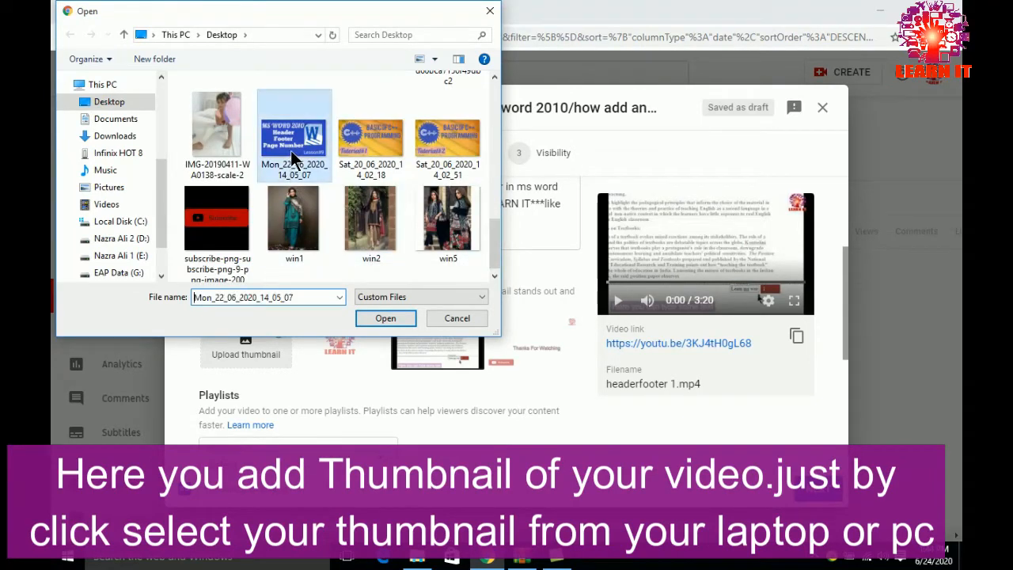
{"action": "left_click", "coordinate": [384, 317]}
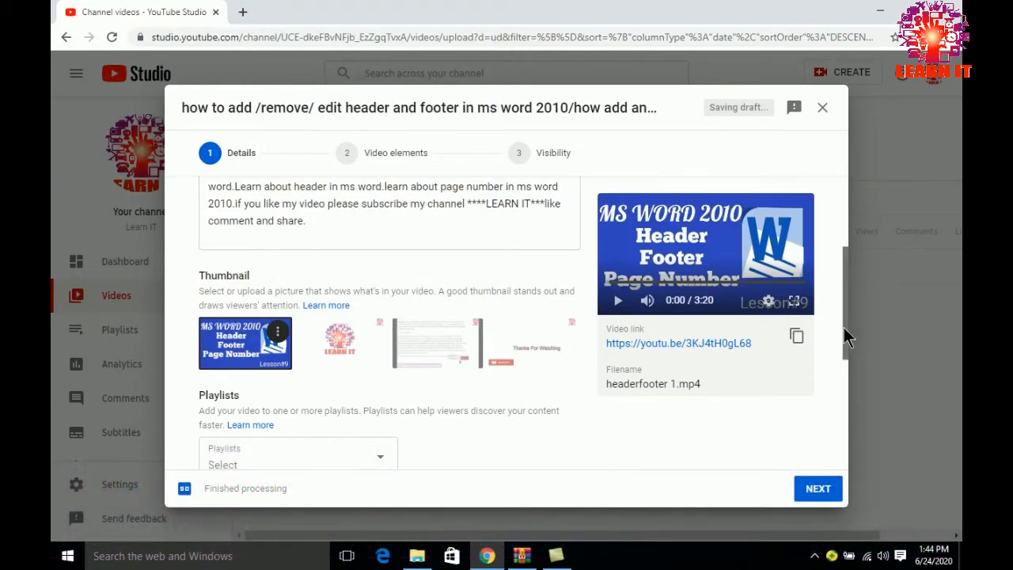
Mark the video as not made for kids and show the additional video options
{"action": "left_click_drag", "start_coordinate": [844, 328], "coordinate": [830, 422]}
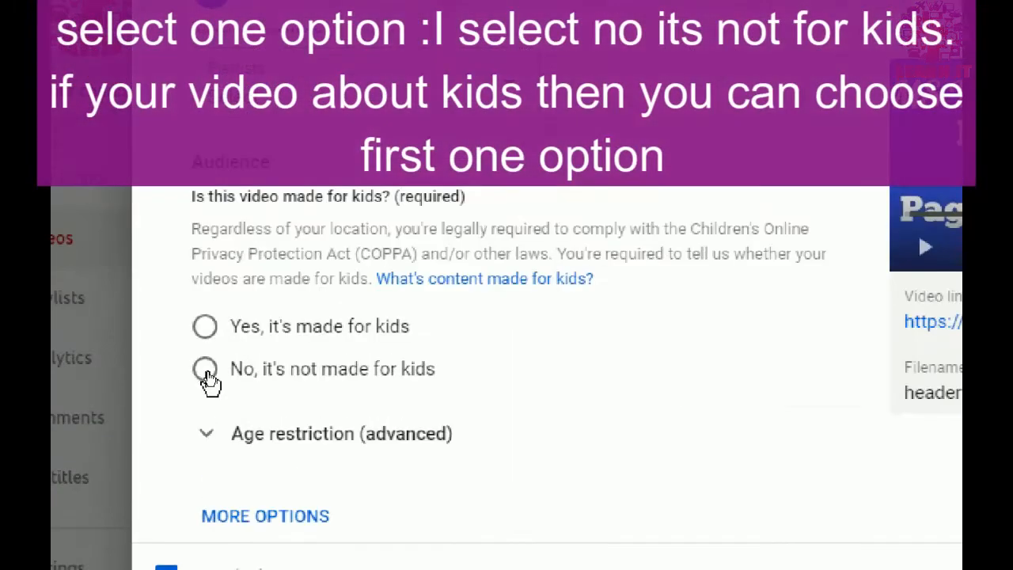
{"action": "left_click", "coordinate": [206, 371]}
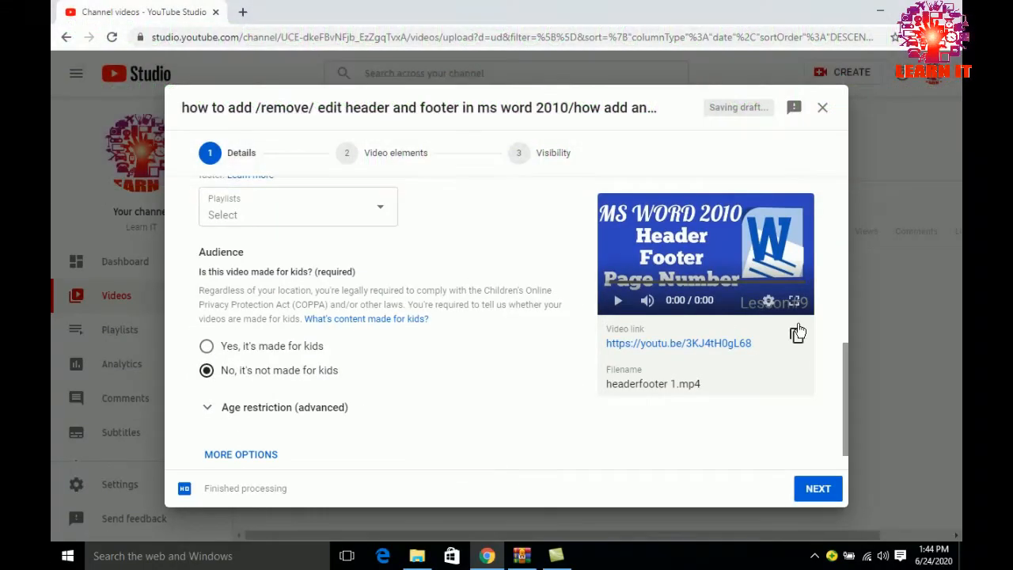
{"action": "left_click_drag", "start_coordinate": [843, 369], "coordinate": [846, 405]}
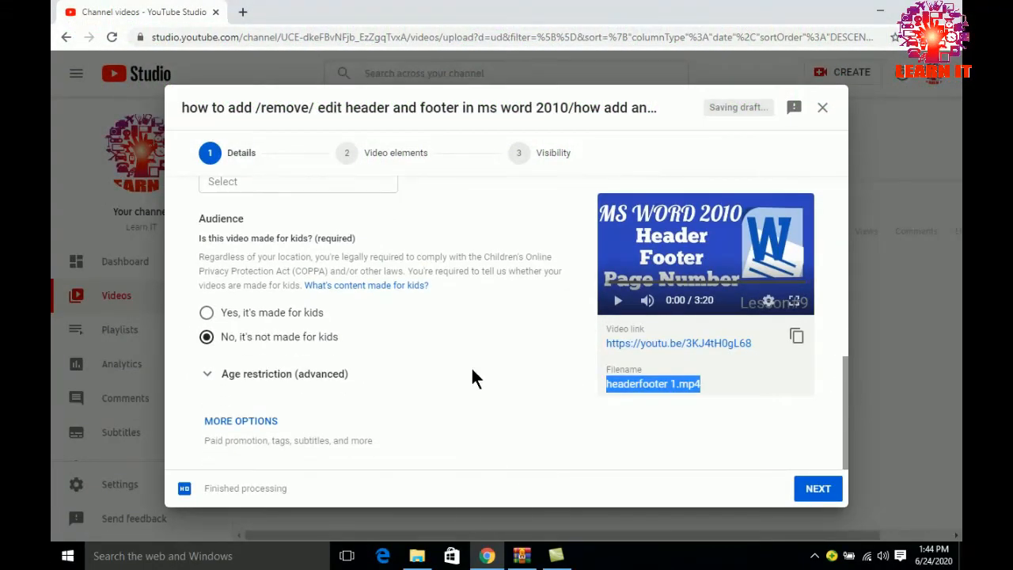
{"action": "left_click", "coordinate": [255, 422]}
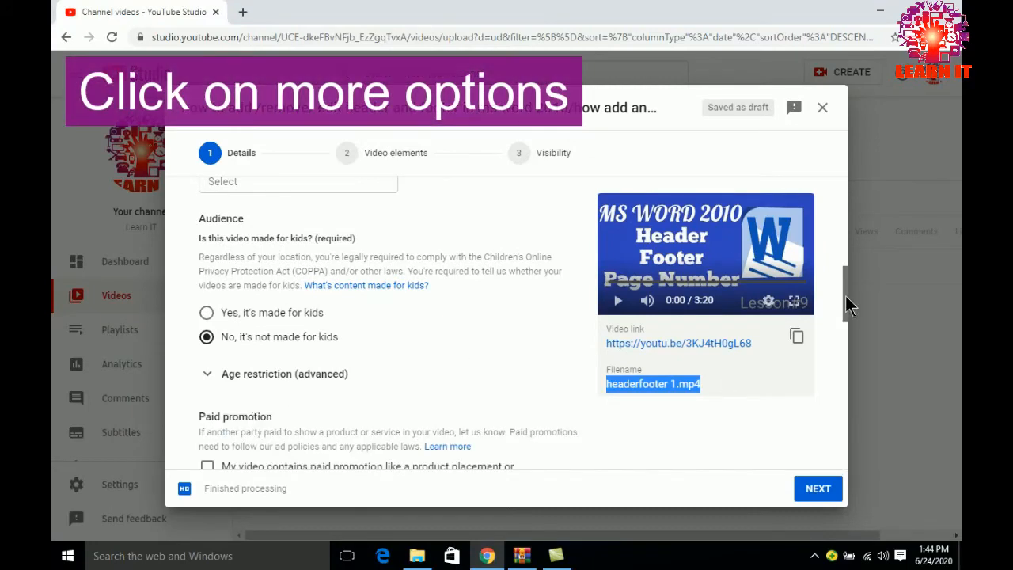
Add the video tag "How to add and remove header in ms word"
{"action": "left_click_drag", "start_coordinate": [846, 295], "coordinate": [845, 372]}
{"action": "left_click_drag", "start_coordinate": [846, 373], "coordinate": [846, 371]}
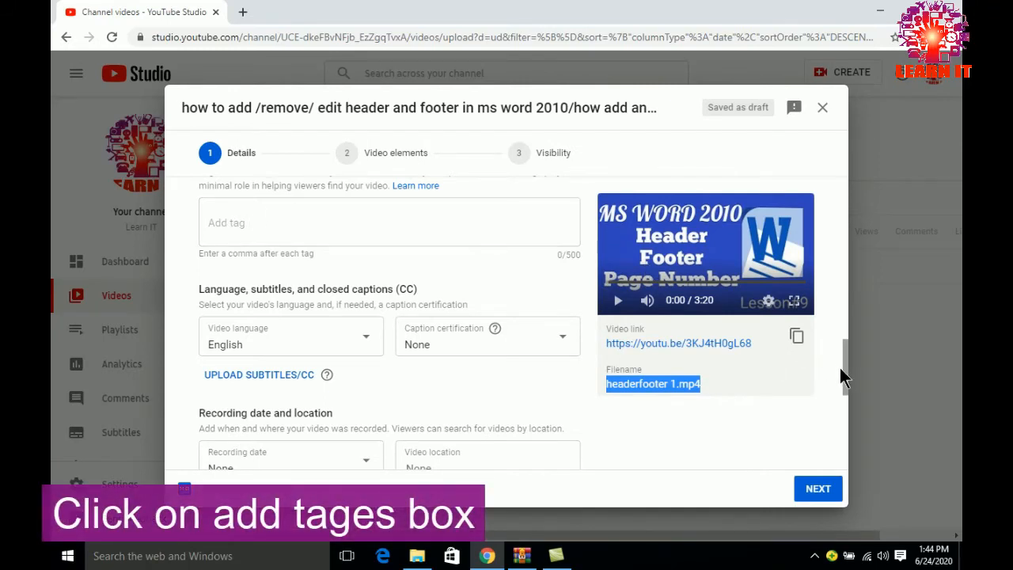
{"action": "left_click_drag", "start_coordinate": [846, 381], "coordinate": [845, 362]}
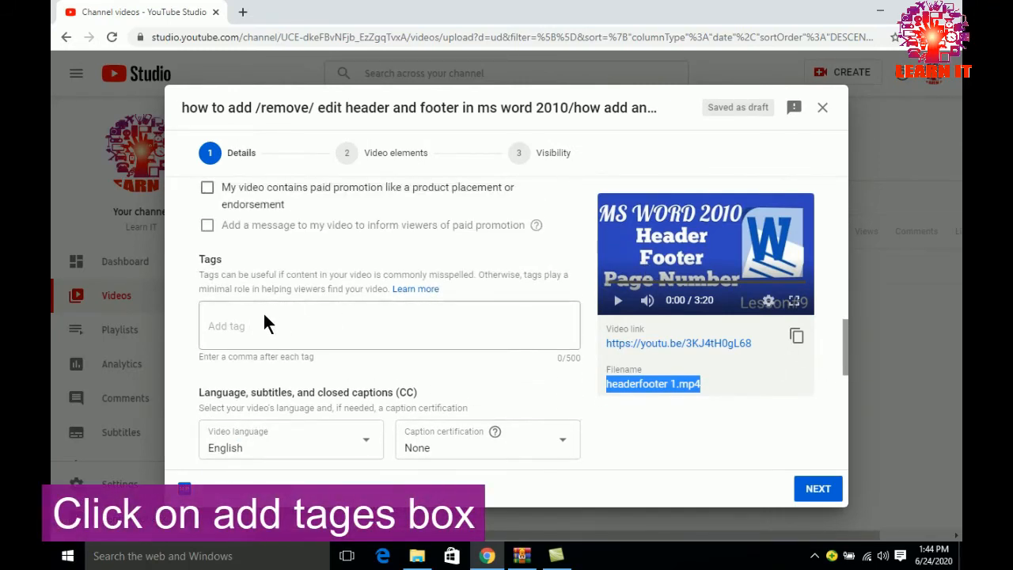
{"action": "left_click", "coordinate": [241, 326]}
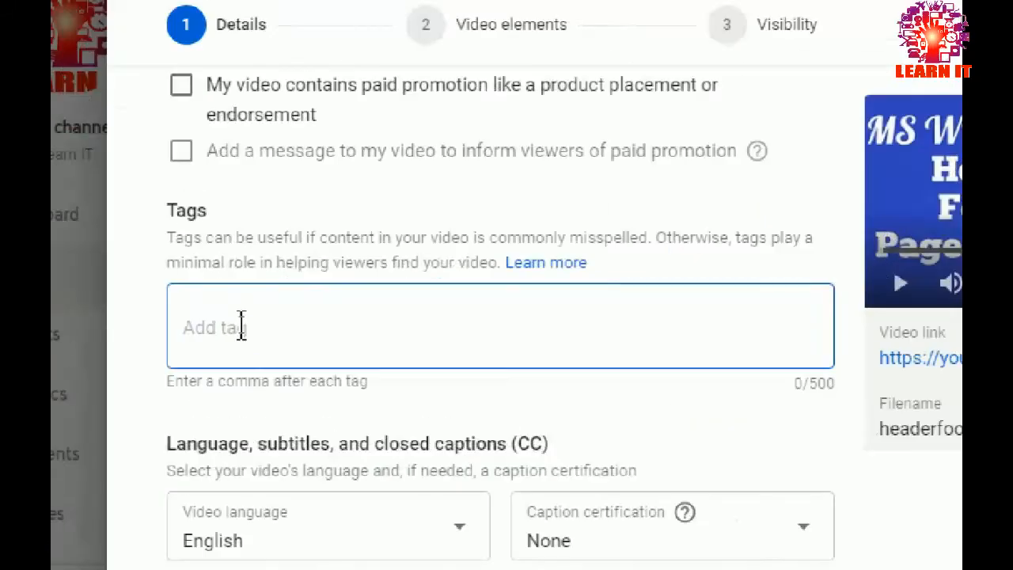
{"action": "type", "text": "H"}
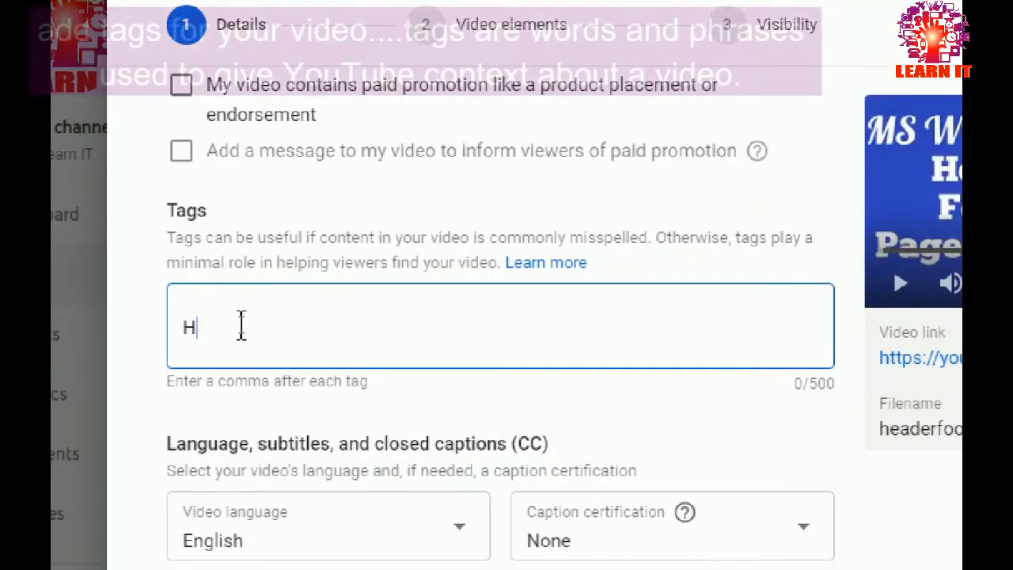
{"action": "type", "text": "ow to a"}
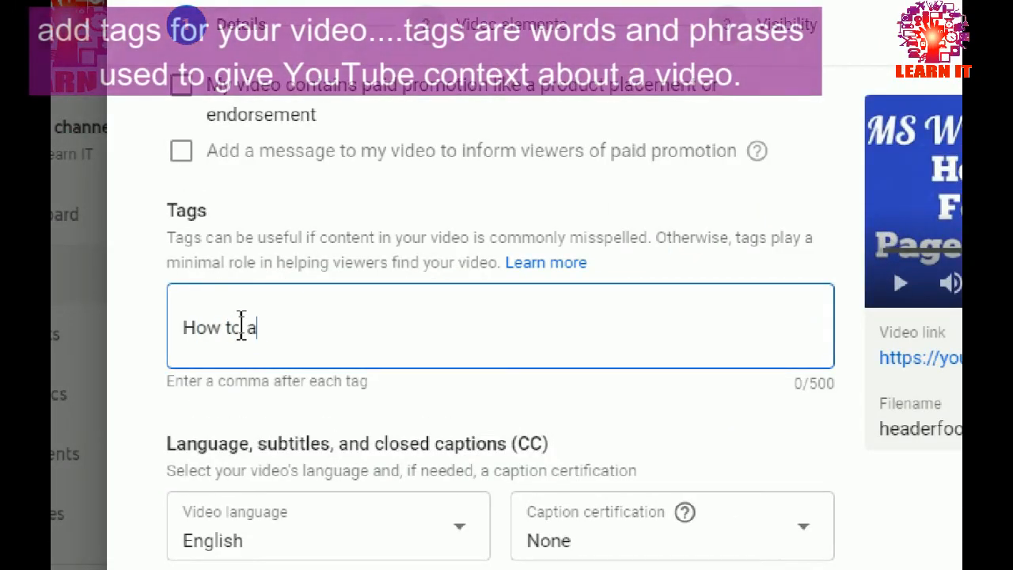
{"action": "type", "text": "dd and remove header in ms word"}
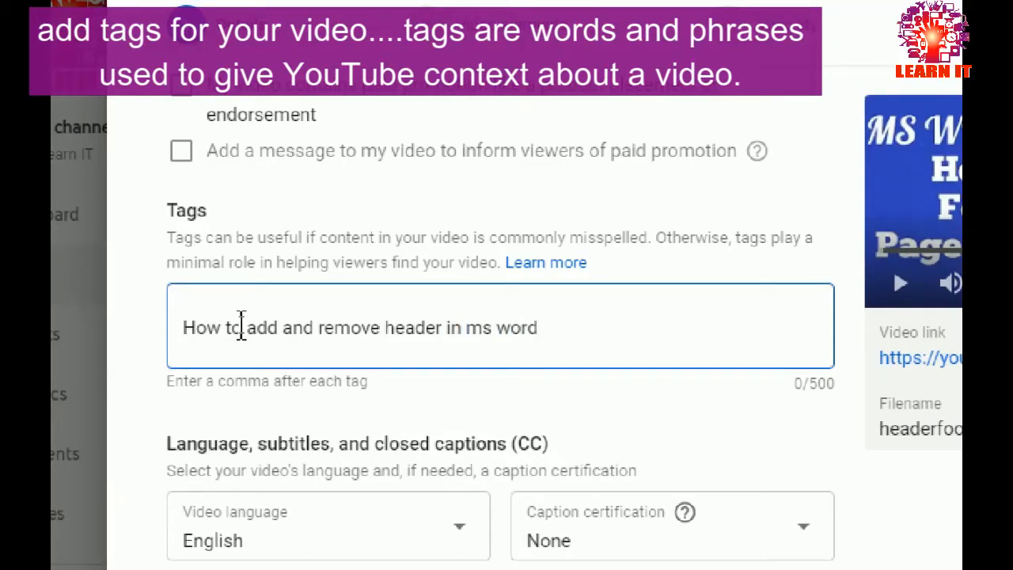
{"action": "key", "text": "Return"}
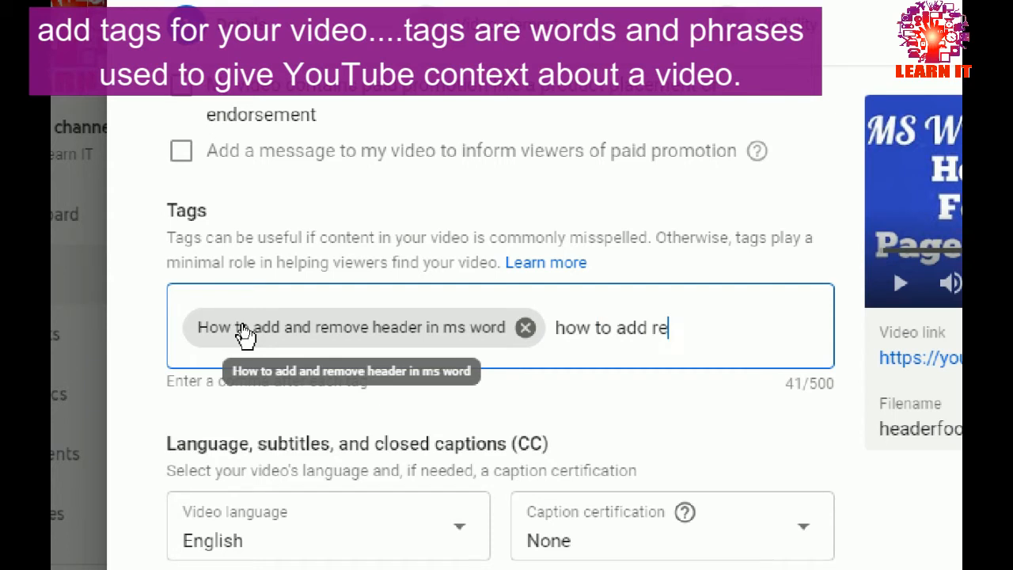
Enter a second tag, "how to add remove edit header and footer in ms word"
{"action": "type", "text": "how to add remove edit "}
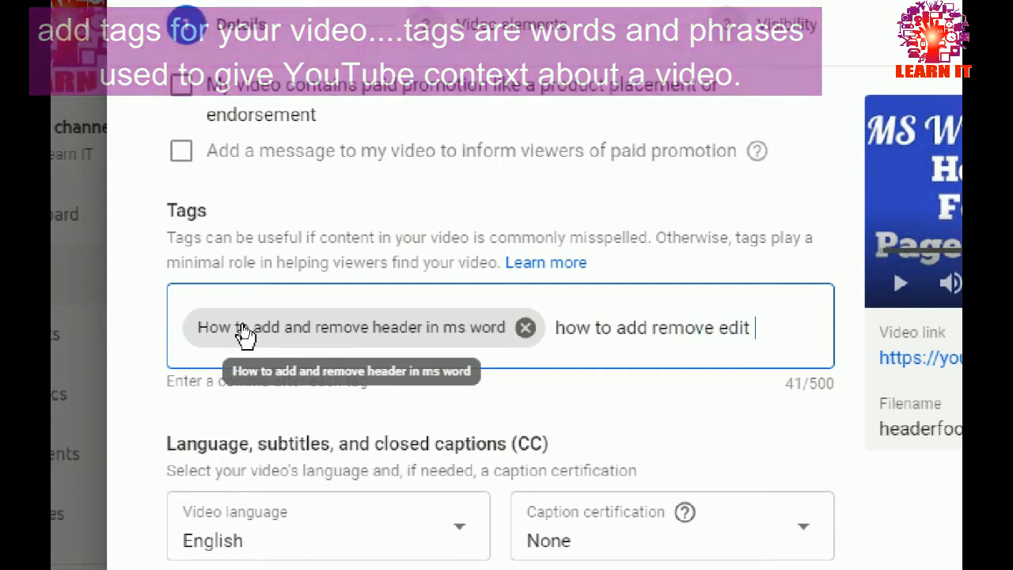
{"action": "type", "text": "header and fo"}
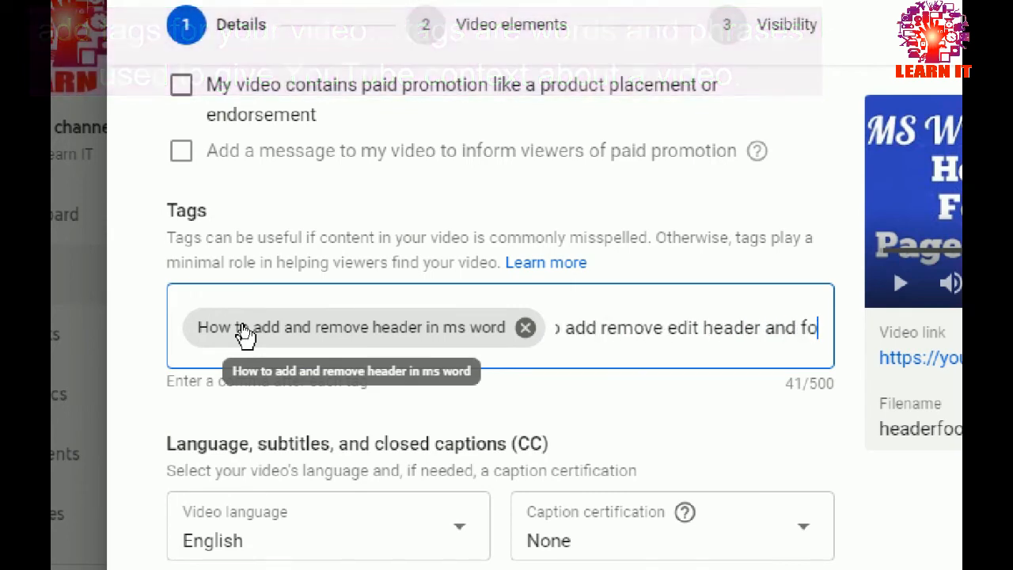
{"action": "type", "text": "oter in ms wo"}
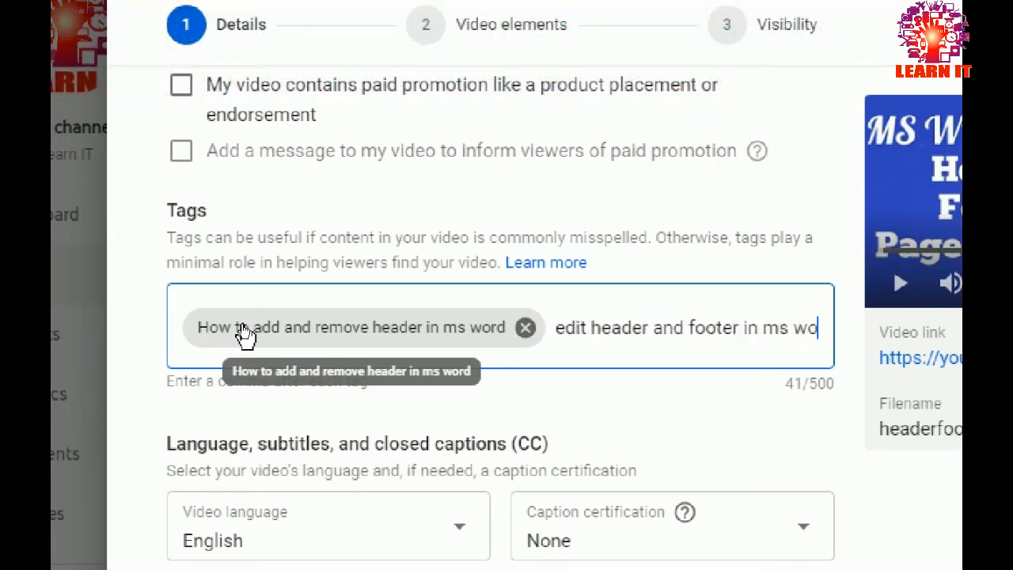
{"action": "type", "text": "rd 2010"}
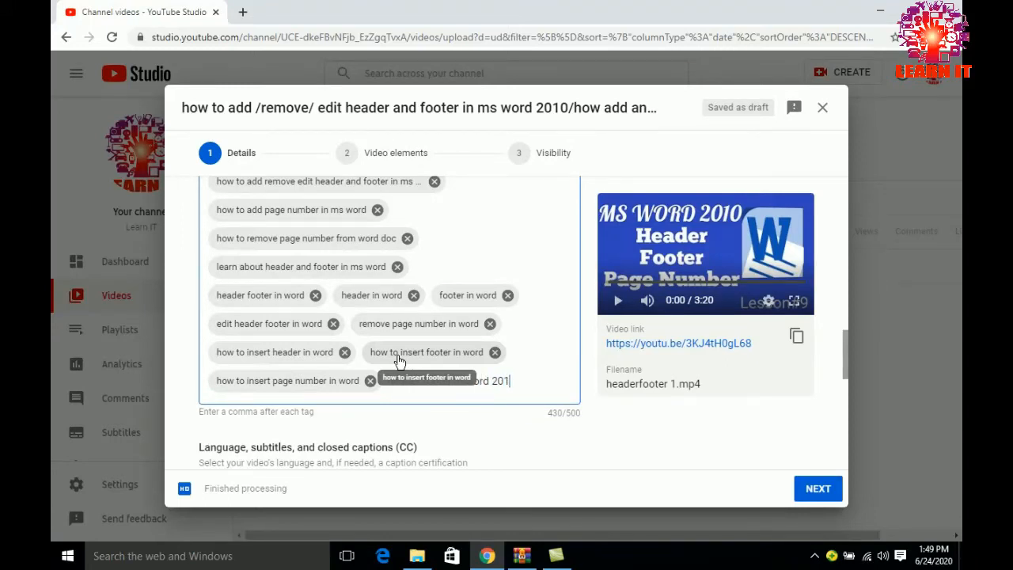
Finish the tags with "header footer in word 2010" and "header footer page number in ms word", and continue to the Video elements stage
{"action": "key", "text": "comma"}
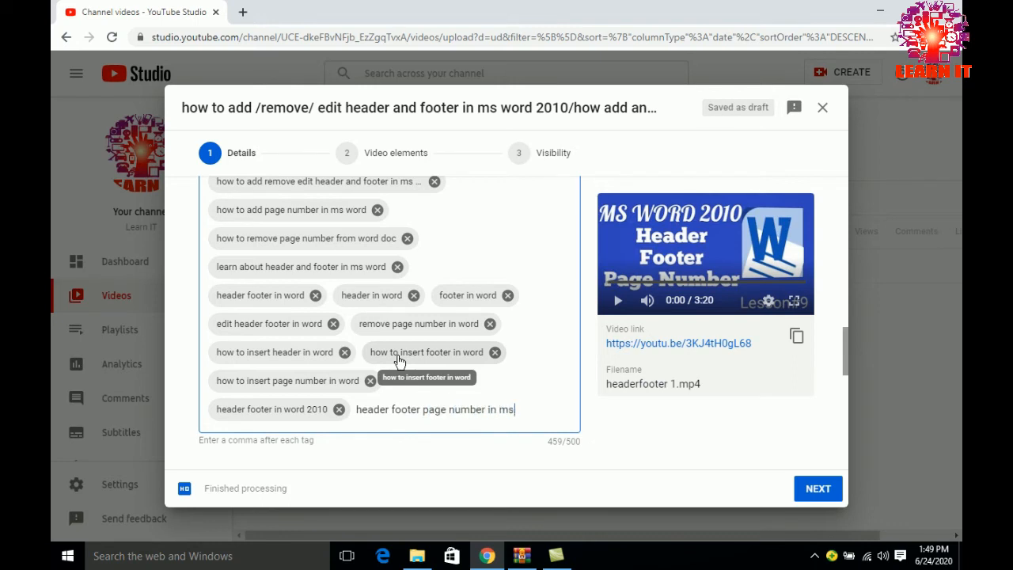
{"action": "type", "text": "header footer page number in ms word"}
{"action": "key", "text": "comma"}
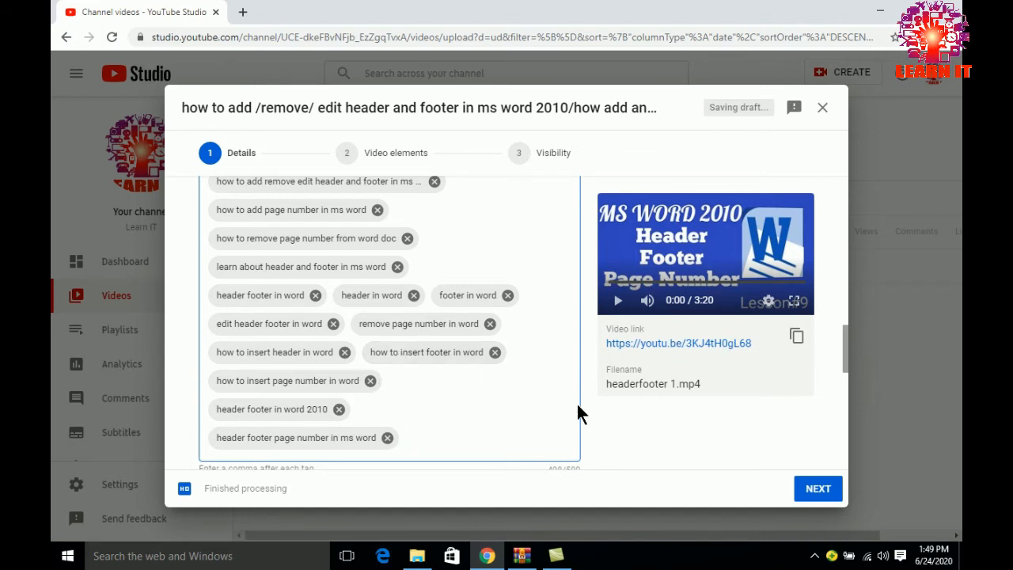
{"action": "left_click_drag", "start_coordinate": [847, 348], "coordinate": [842, 457]}
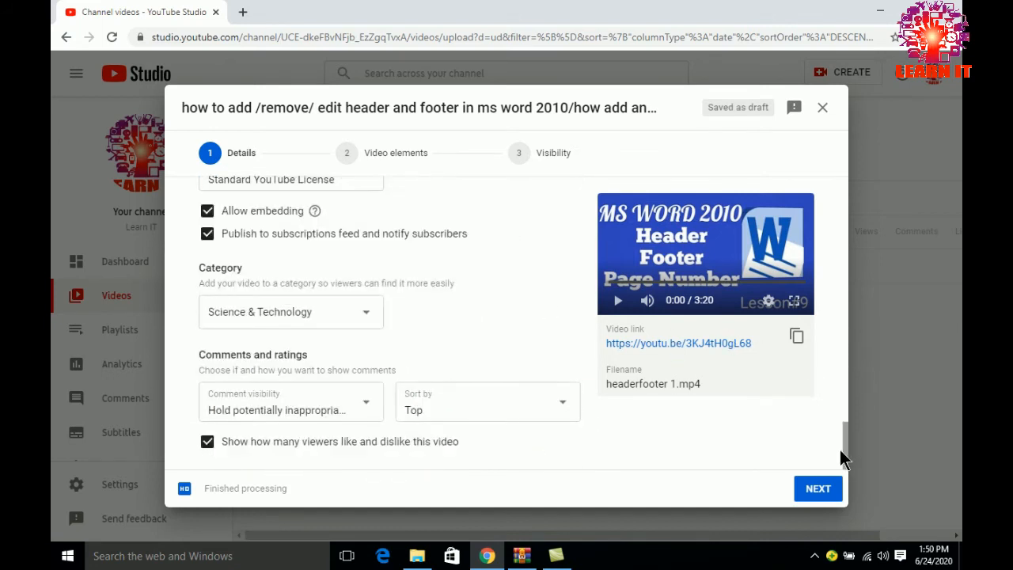
{"action": "left_click", "coordinate": [807, 498]}
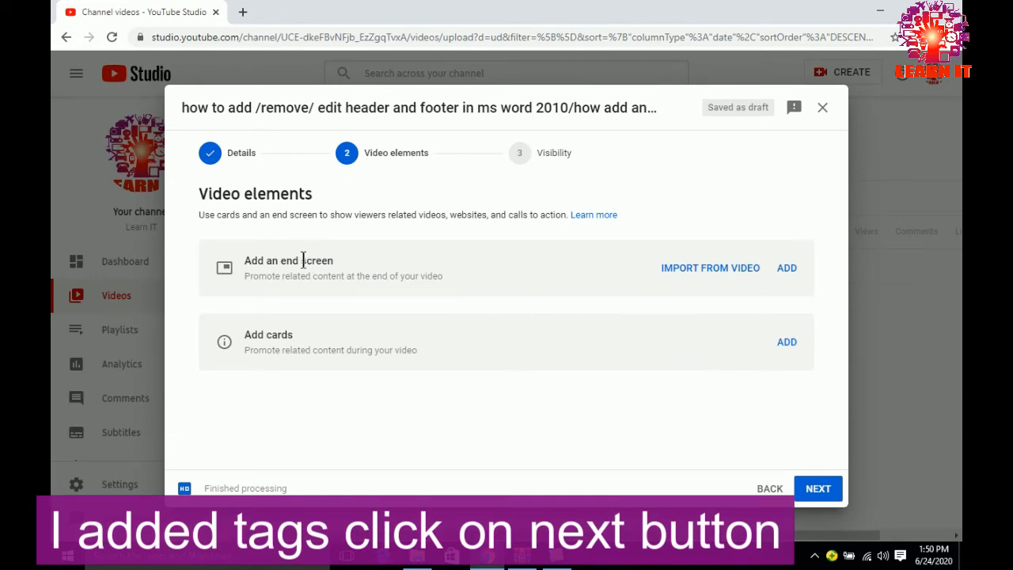
Look at the end screen editor, discard its changes, and set the video's visibility to Public
{"action": "left_click", "coordinate": [787, 269]}
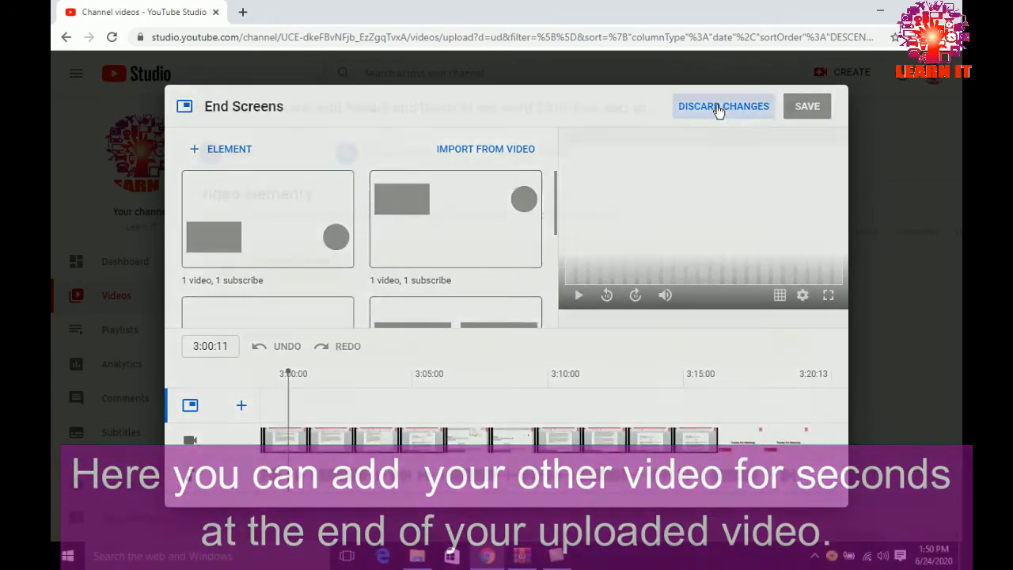
{"action": "left_click", "coordinate": [718, 108]}
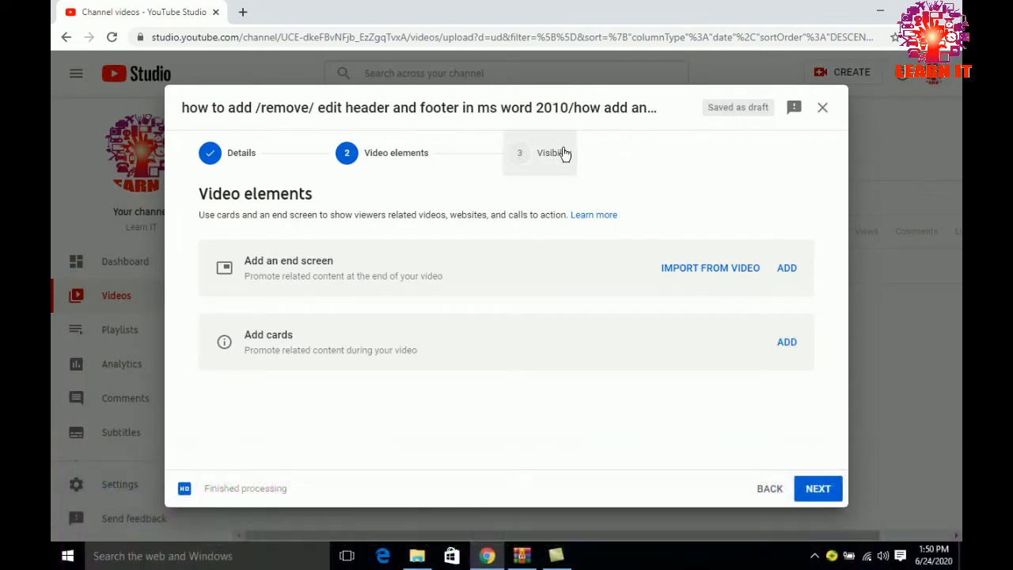
{"action": "left_click", "coordinate": [818, 489]}
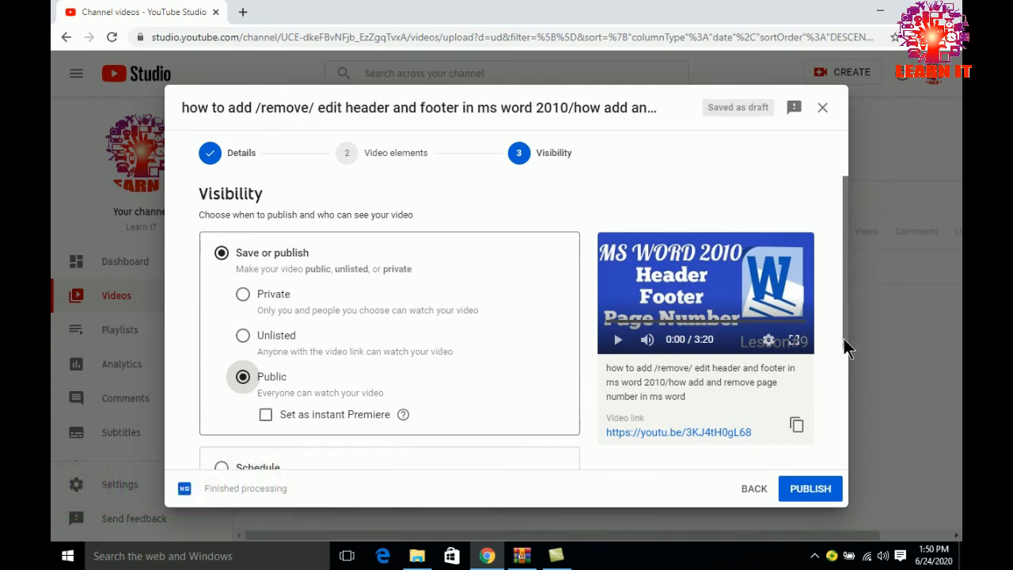
Choose scheduled publishing for the video and set it to Jun 24, 2020 at 2:00 PM
{"action": "left_click_drag", "start_coordinate": [845, 336], "coordinate": [843, 419]}
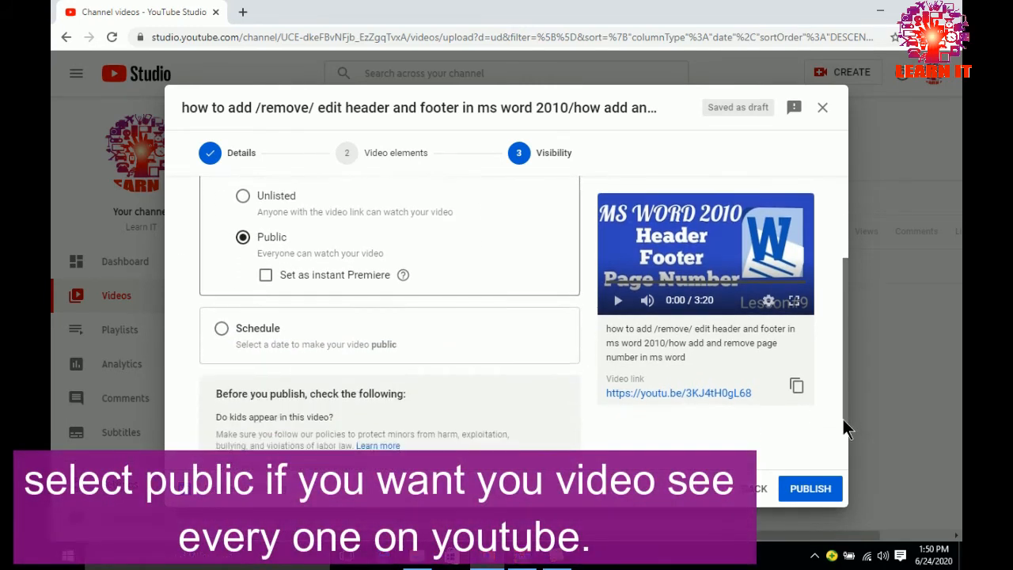
{"action": "left_click", "coordinate": [225, 326]}
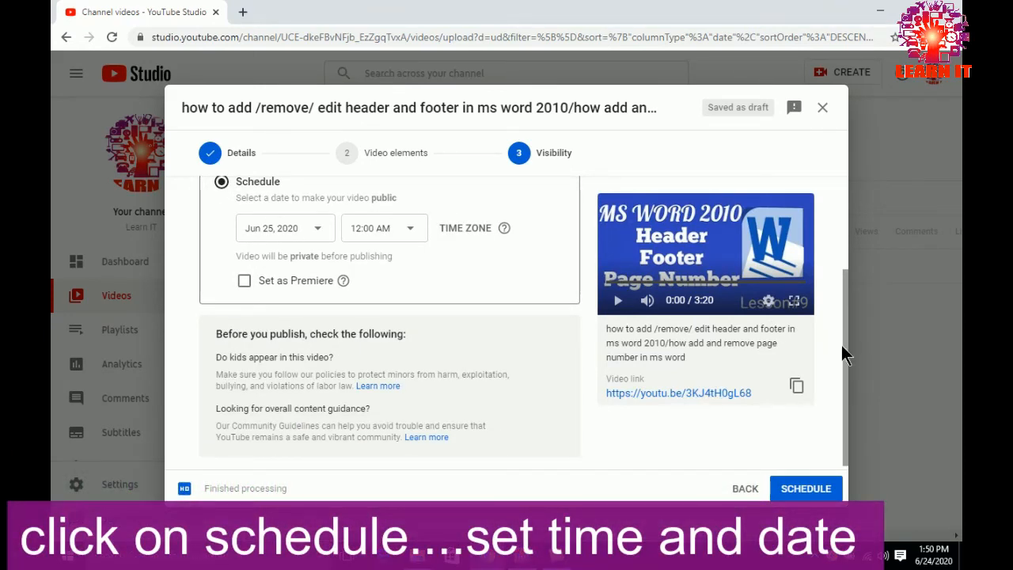
{"action": "left_click_drag", "start_coordinate": [845, 353], "coordinate": [843, 382]}
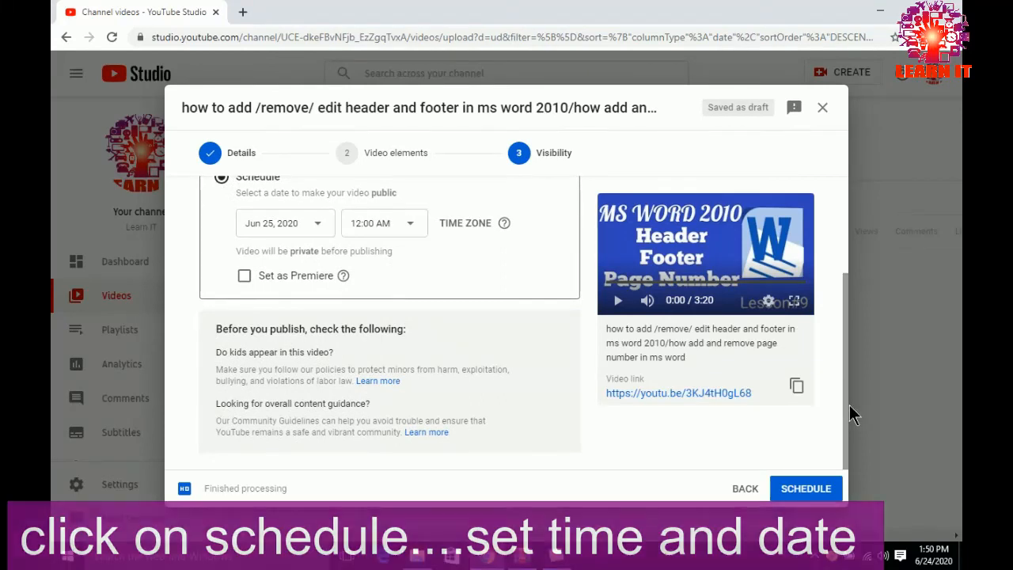
{"action": "left_click", "coordinate": [317, 222]}
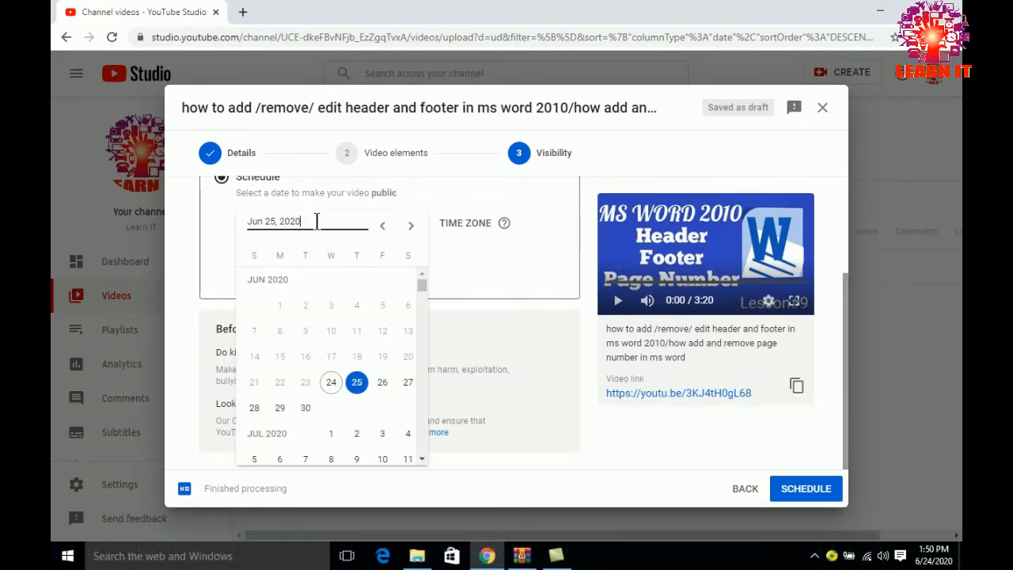
{"action": "left_click", "coordinate": [332, 384]}
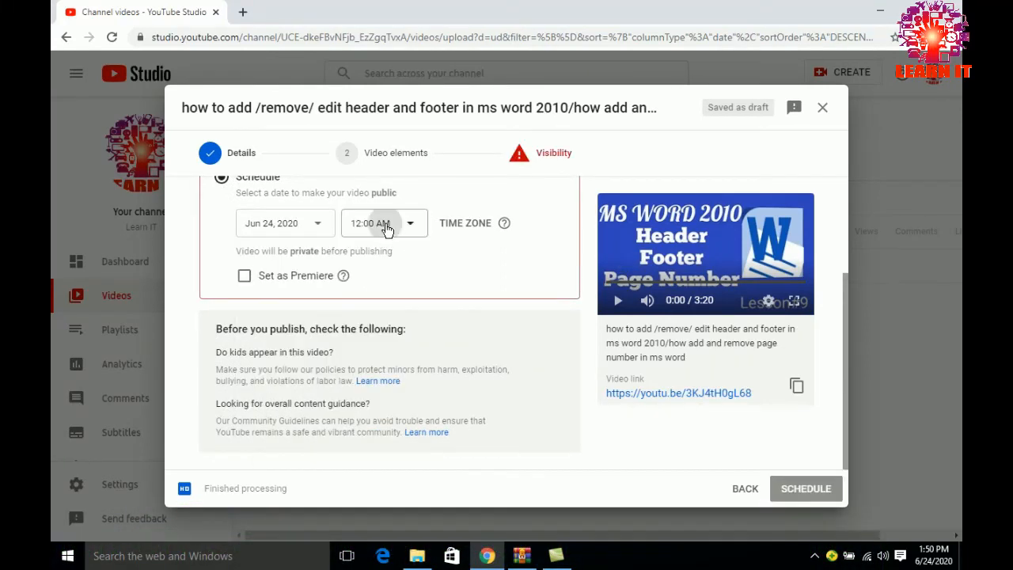
{"action": "left_click", "coordinate": [384, 224]}
{"action": "left_click_drag", "start_coordinate": [420, 251], "coordinate": [419, 396]}
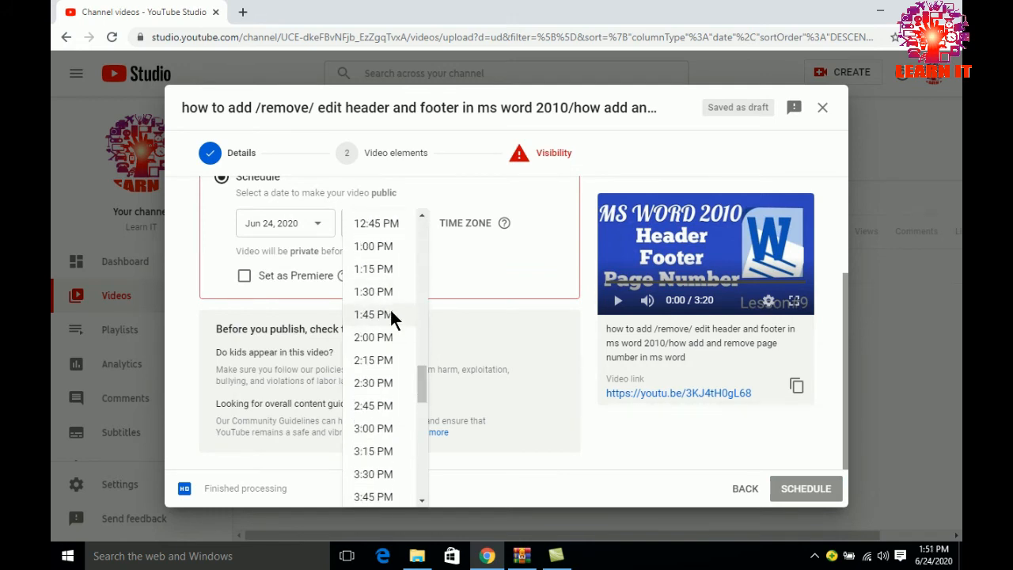
{"action": "left_click", "coordinate": [383, 336]}
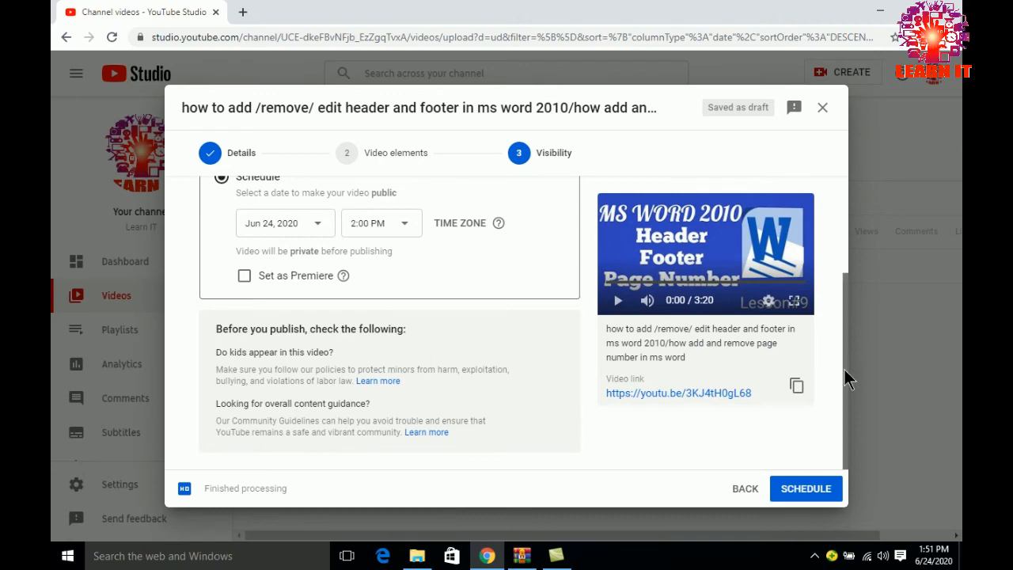
Switch from scheduled publishing back to Save or publish with Public visibility, and publish the video
{"action": "left_click_drag", "start_coordinate": [844, 367], "coordinate": [848, 212]}
{"action": "left_click", "coordinate": [222, 252]}
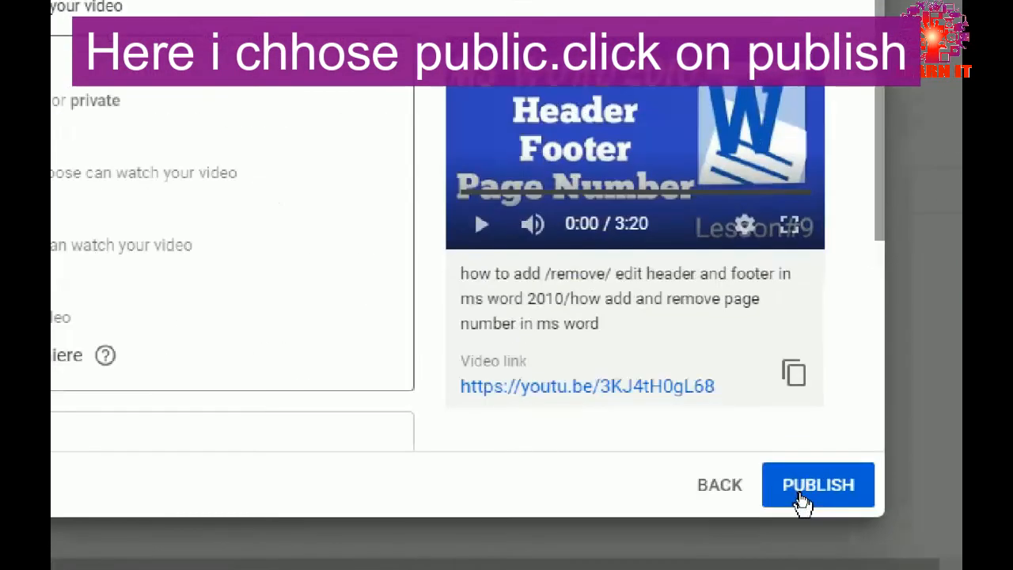
{"action": "left_click", "coordinate": [802, 499]}
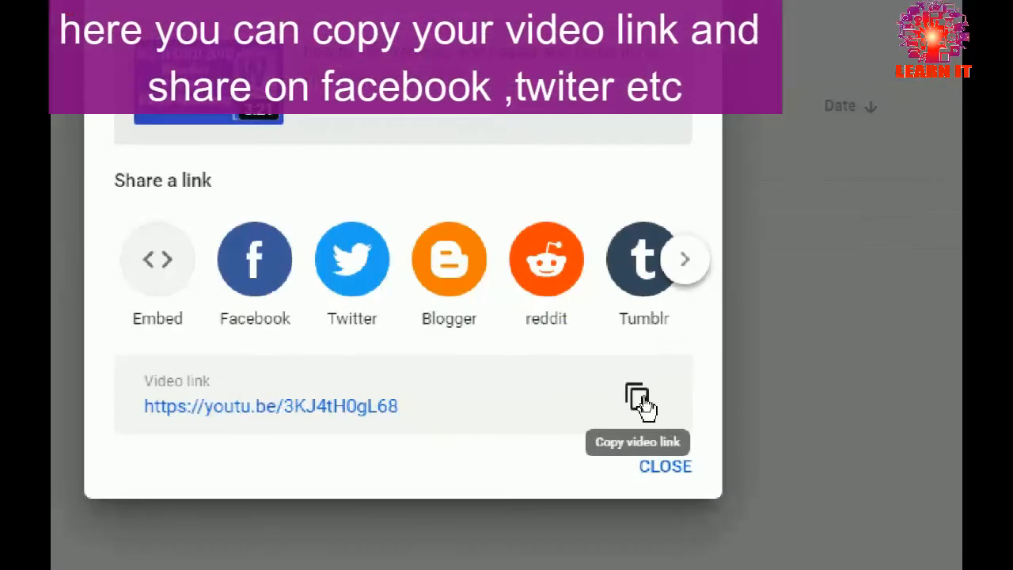
Copy the published video's link to the clipboard and close the sharing dialog
{"action": "left_click", "coordinate": [641, 401]}
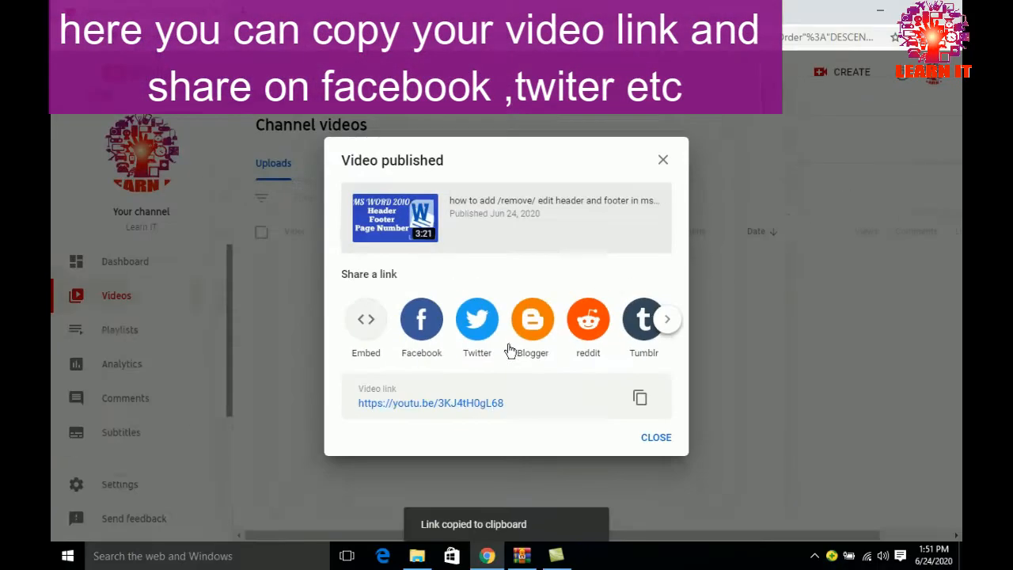
{"action": "left_click", "coordinate": [665, 466]}
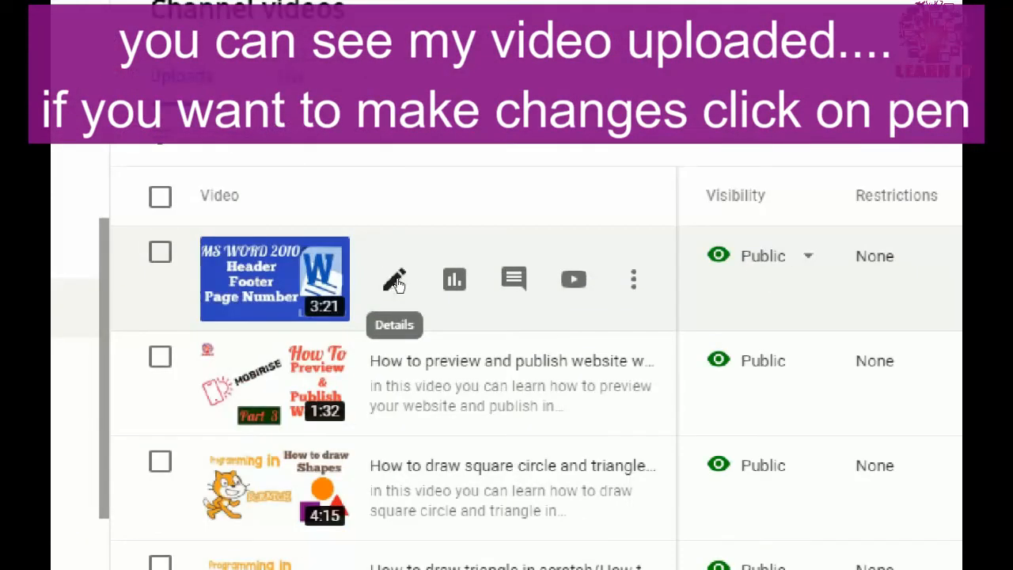
Look at the editable details of the newly published header and footer video, and open the video on YouTube
{"action": "left_click", "coordinate": [394, 281]}
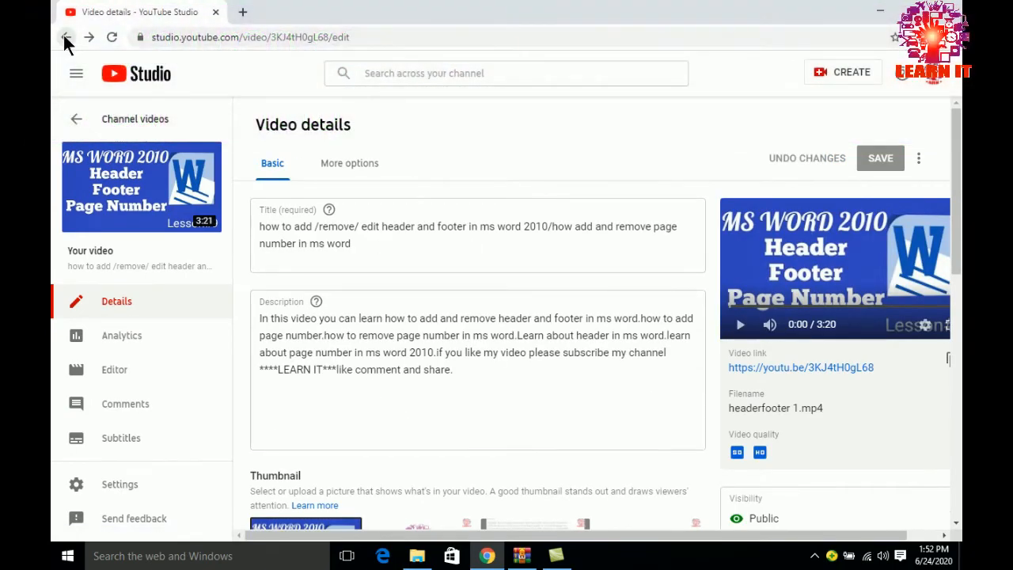
{"action": "left_click", "coordinate": [65, 37]}
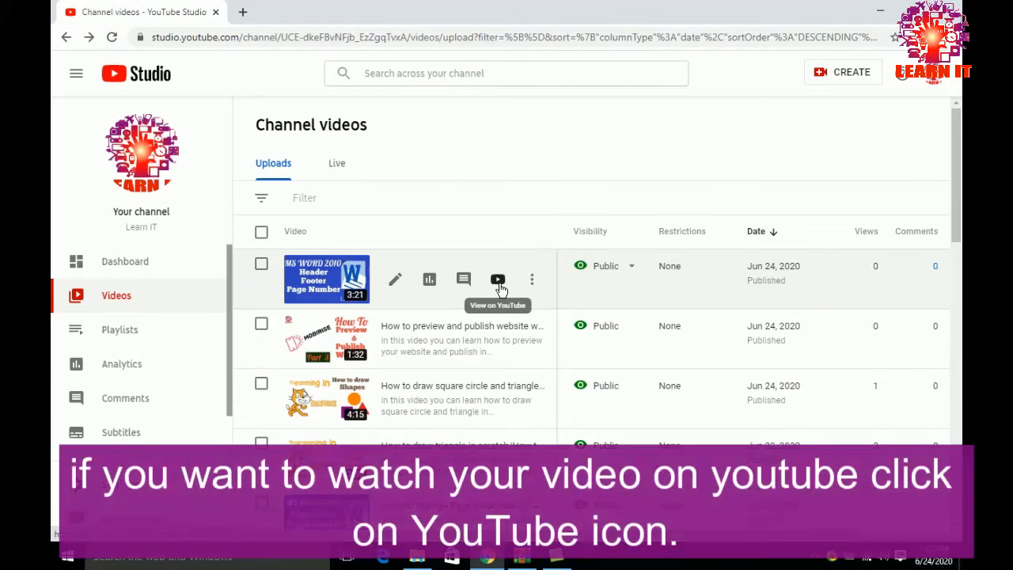
{"action": "left_click", "coordinate": [499, 285]}
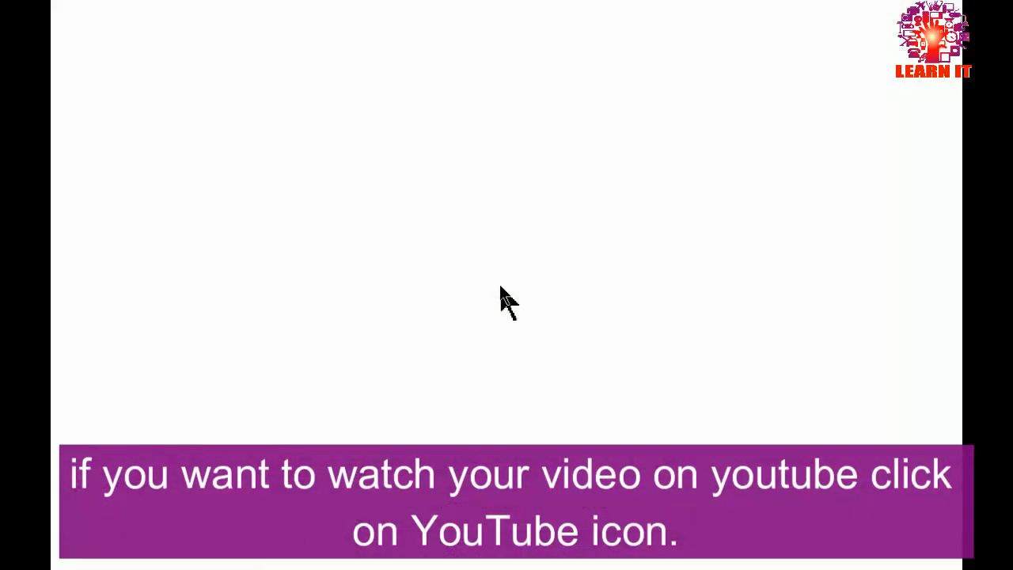